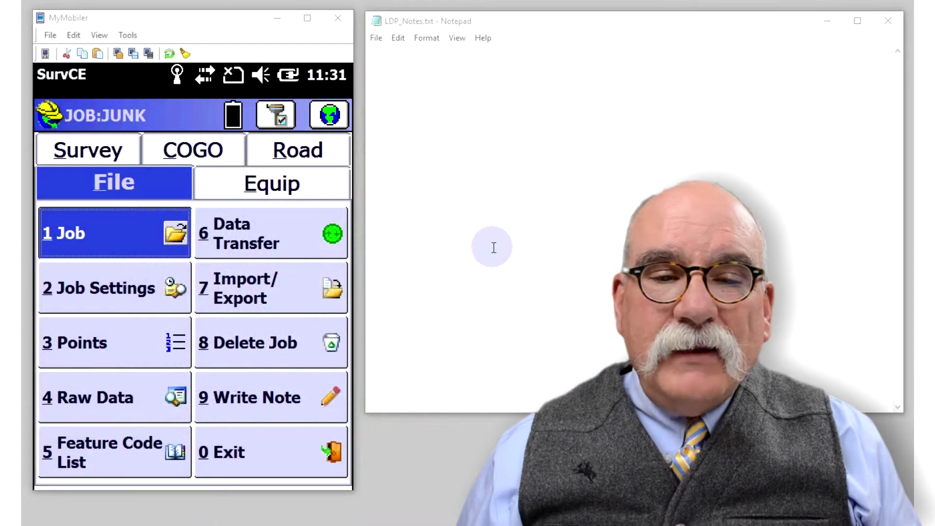
# Create job LDP2 and accept its US Survey Feet, USA/NAD83/UT Central settings
pyautogui.click(147, 245)
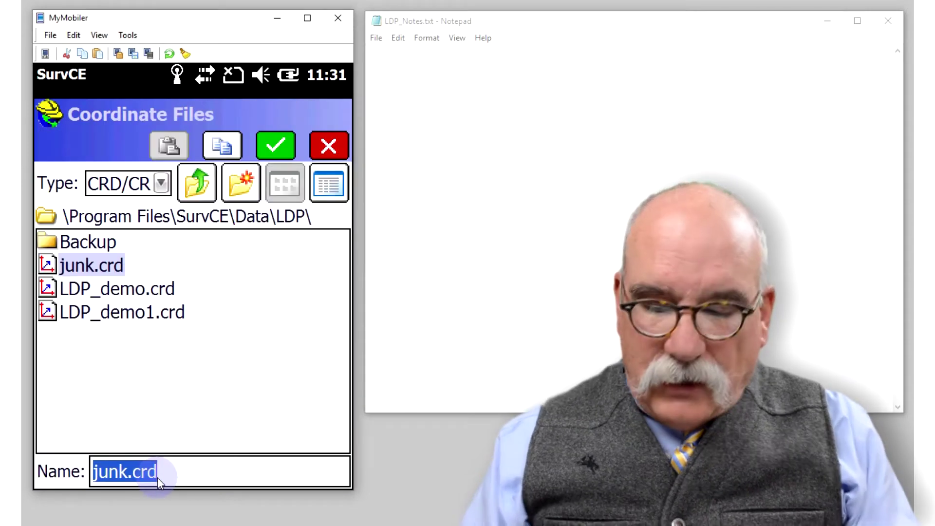
pyautogui.write('LDP2')
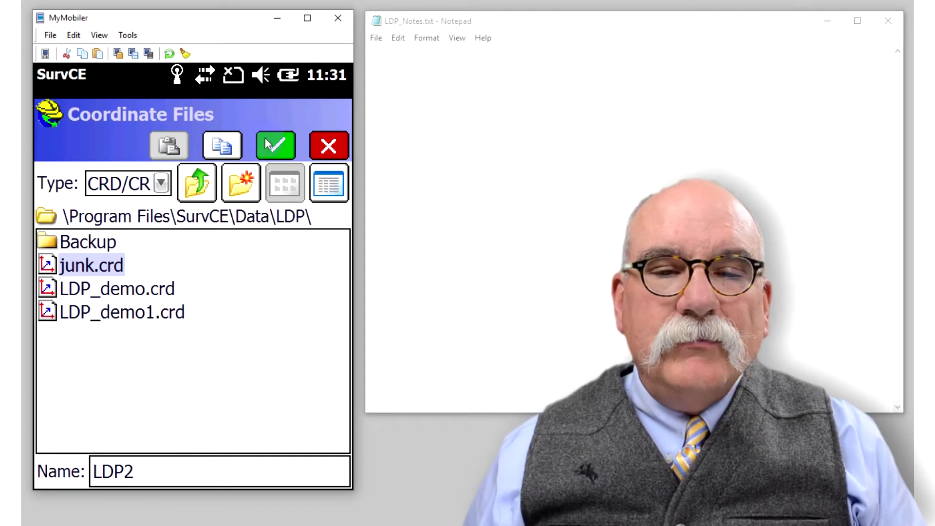
pyautogui.click(272, 144)
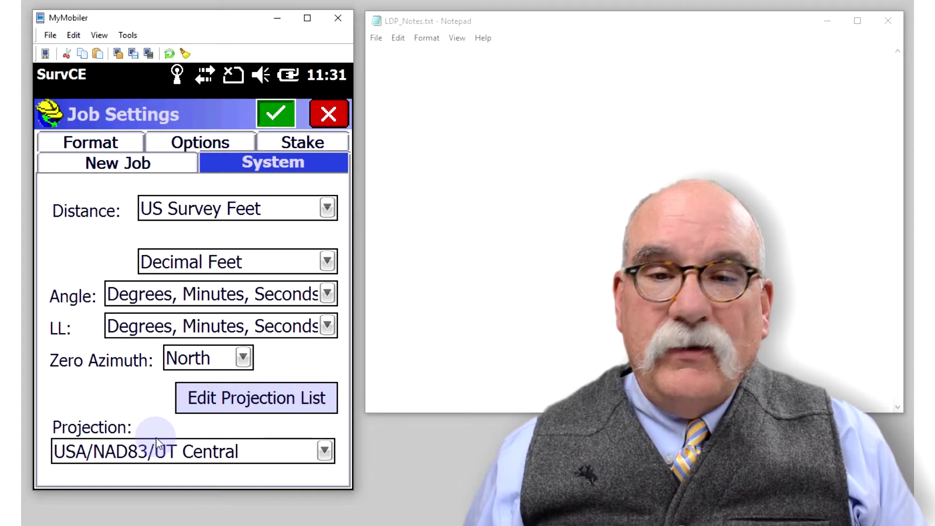
pyautogui.click(286, 110)
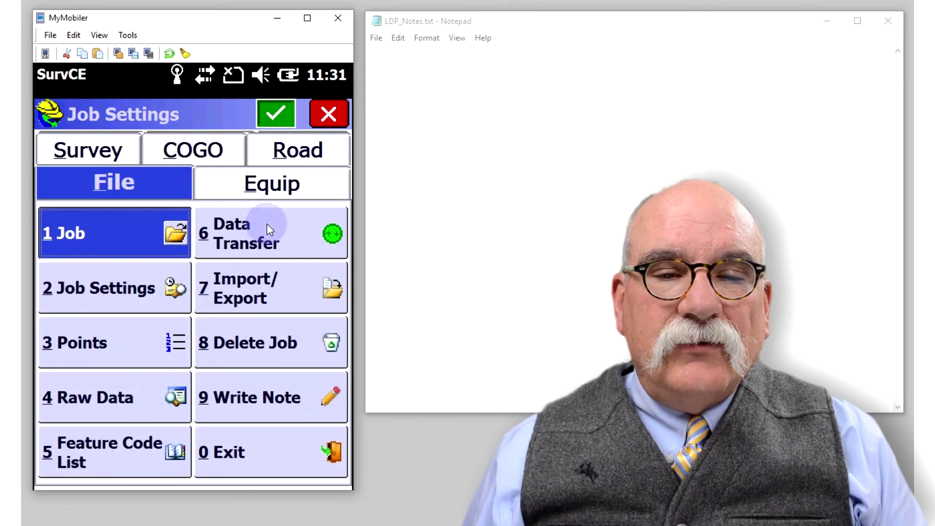
# Use Survey > Store Points to store point 1 as 'se' and point 2 as 'ne'
pyautogui.click(88, 150)
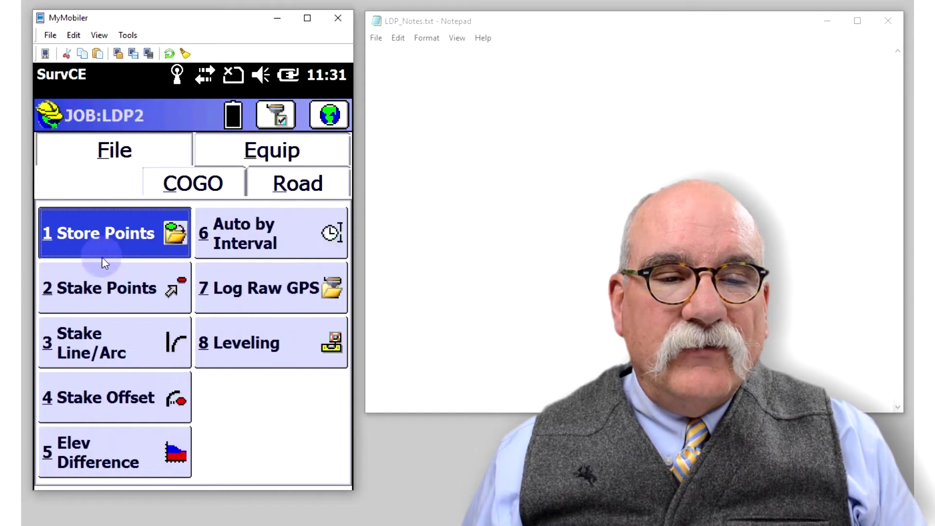
pyautogui.click(114, 250)
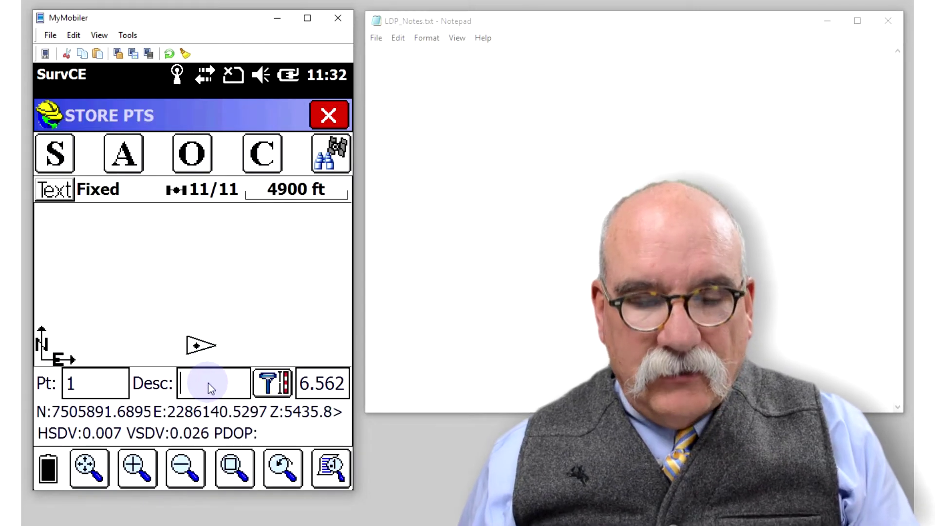
pyautogui.write('se')
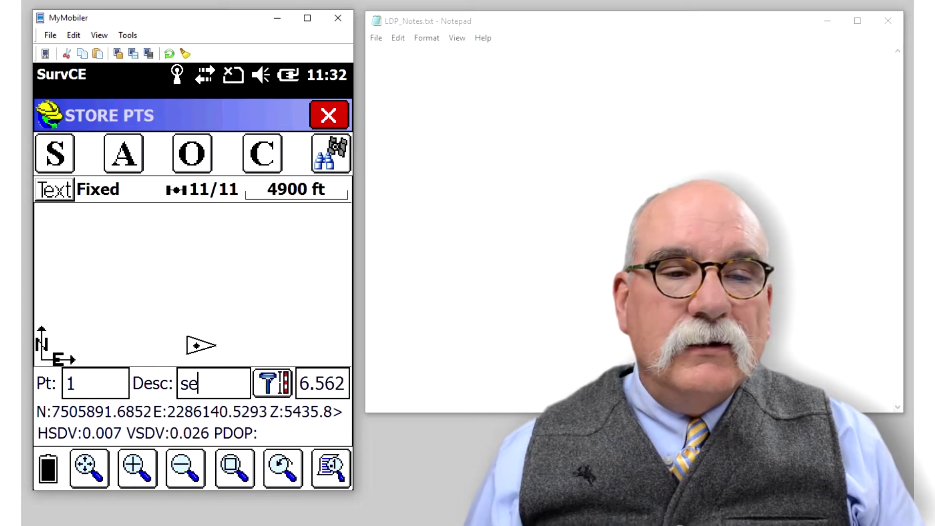
pyautogui.click(51, 157)
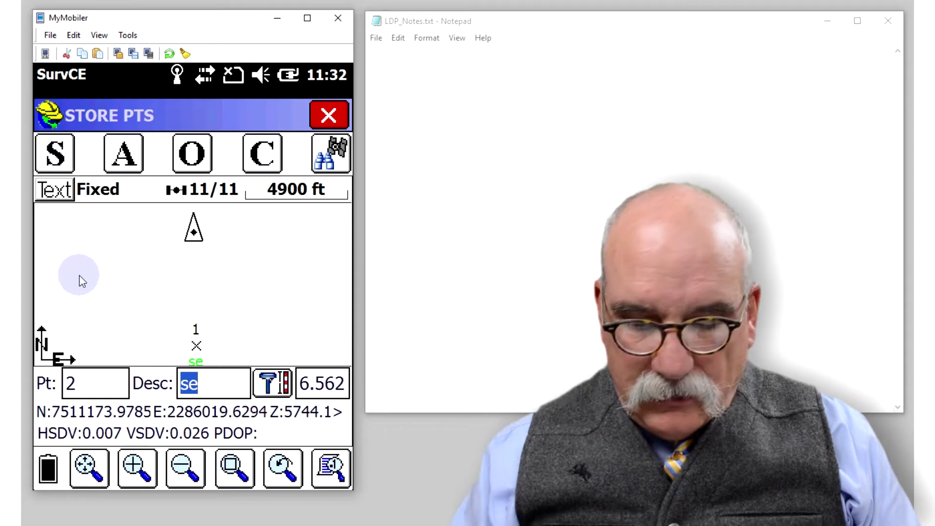
pyautogui.write('ne')
pyautogui.click(59, 160)
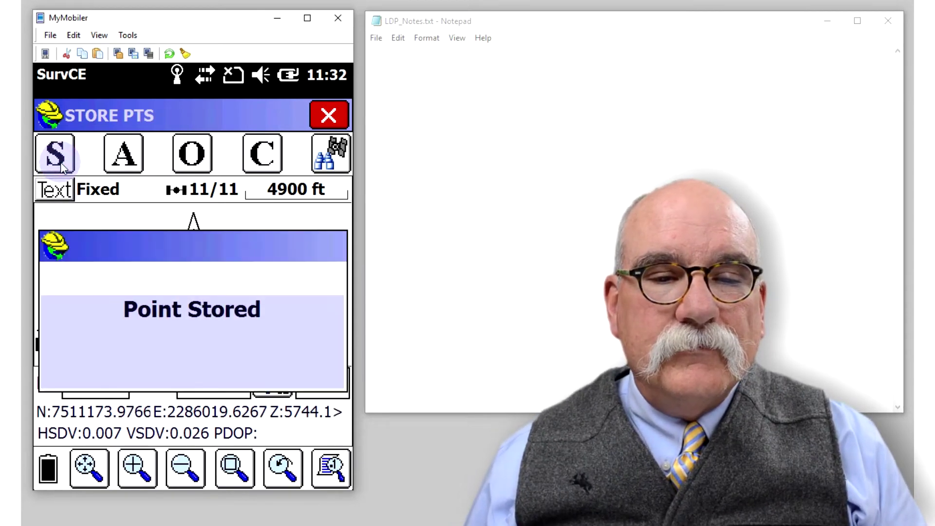
pyautogui.click(326, 117)
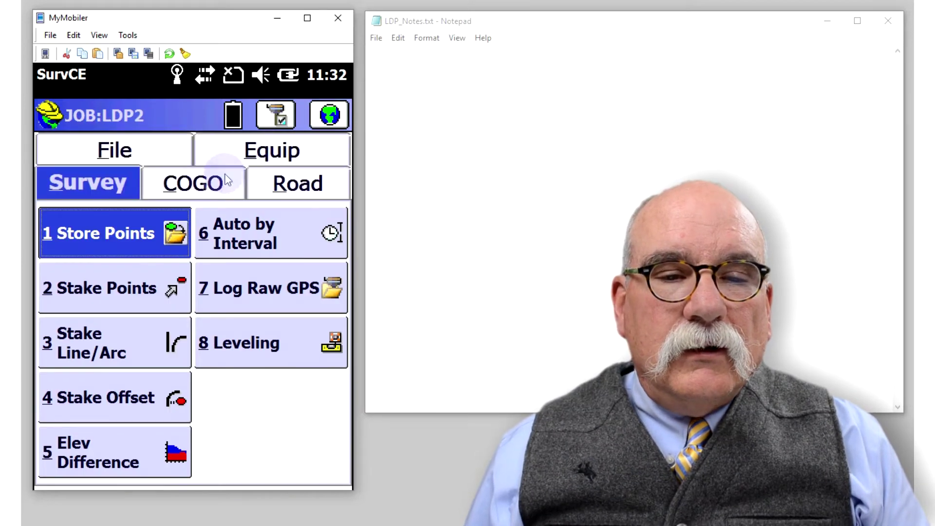
# Compute a COGO inverse from point 1 to point 2
pyautogui.click(195, 182)
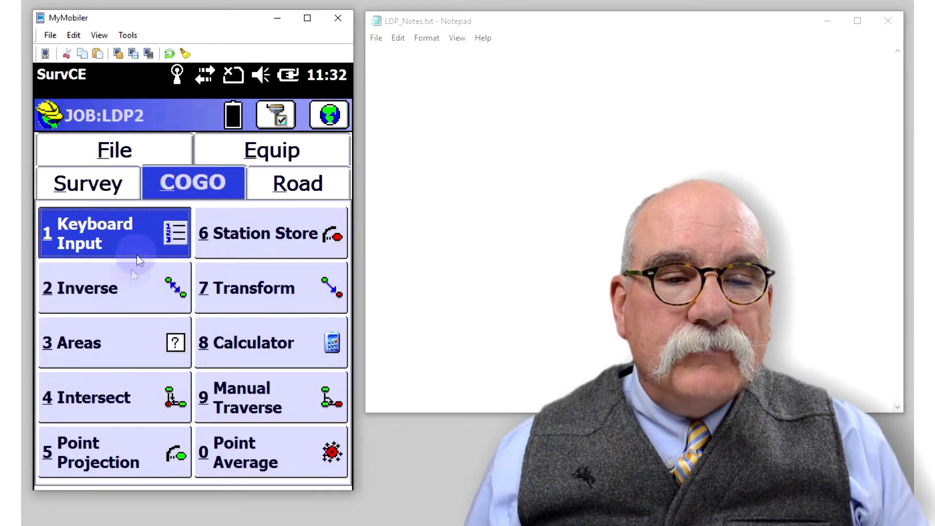
pyautogui.click(124, 287)
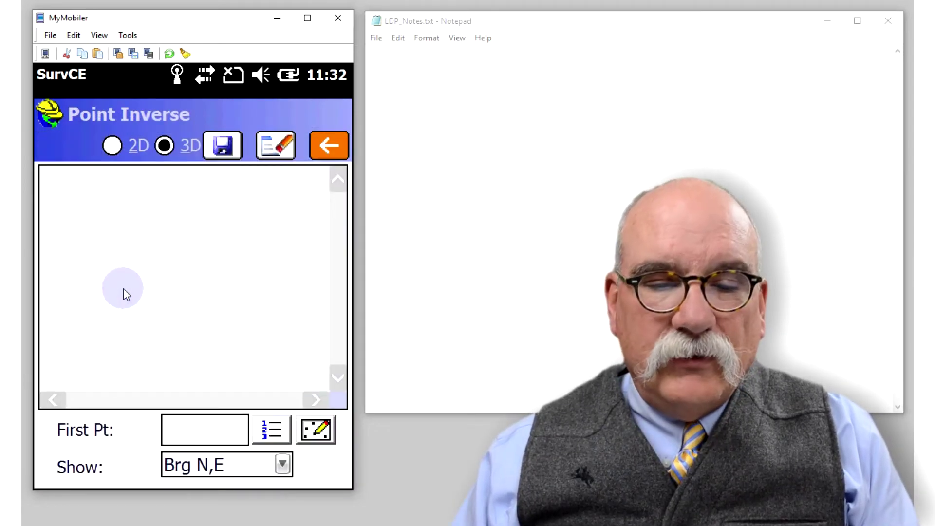
pyautogui.write('1')
pyautogui.press('Return')
pyautogui.write('2')
pyautogui.press('Return')
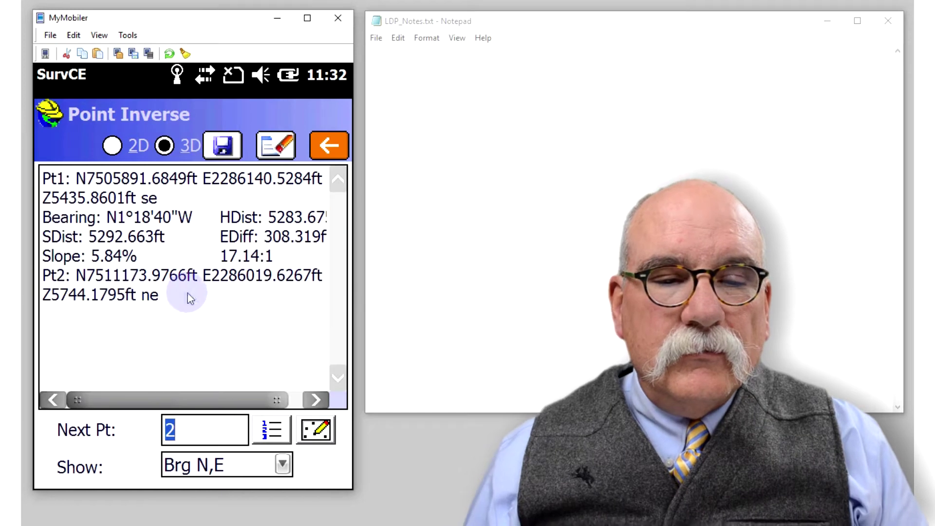
# Paste the inverse results (N1°18'40"W, 5283.675 ft) into LDP_Notes.txt and highlight the HDist value
pyautogui.moveTo(171, 298); pyautogui.dragTo(41, 187)
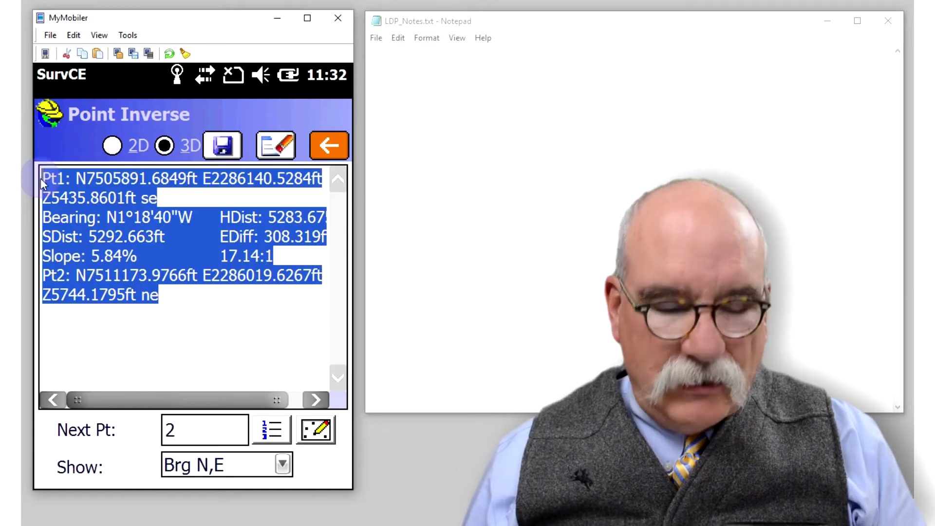
pyautogui.click(464, 74)
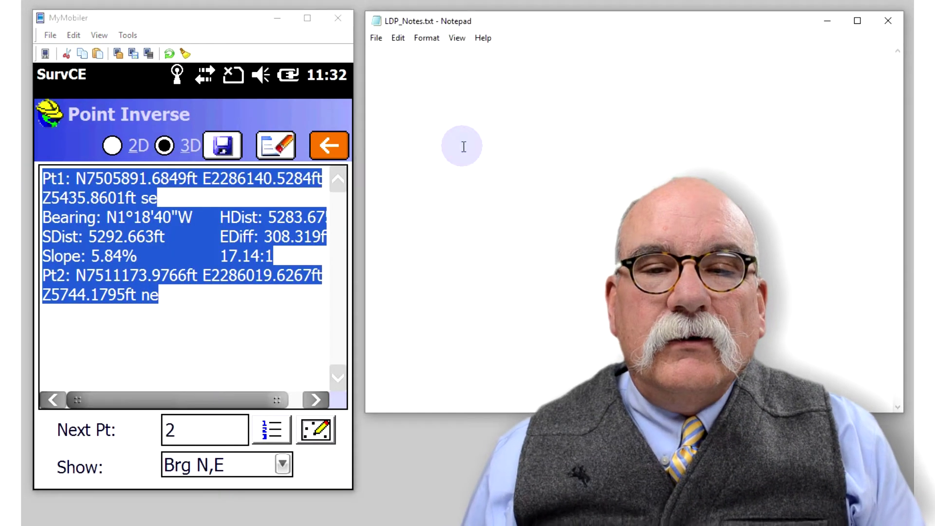
pyautogui.write('Pt1: N7505891.6849ft E2286140.5284ft Z5435.8601ft se Bearing: N1°18\'40"W\tHDist: 5283.675ft SDist: 5292.663ft\tEDiff: 308.319ft Slope: 5.84%\t17.14:1 Pt2: N7511173.9766ft E2286019.6267ft Z5744.1795ft ne')
pyautogui.click(534, 74)
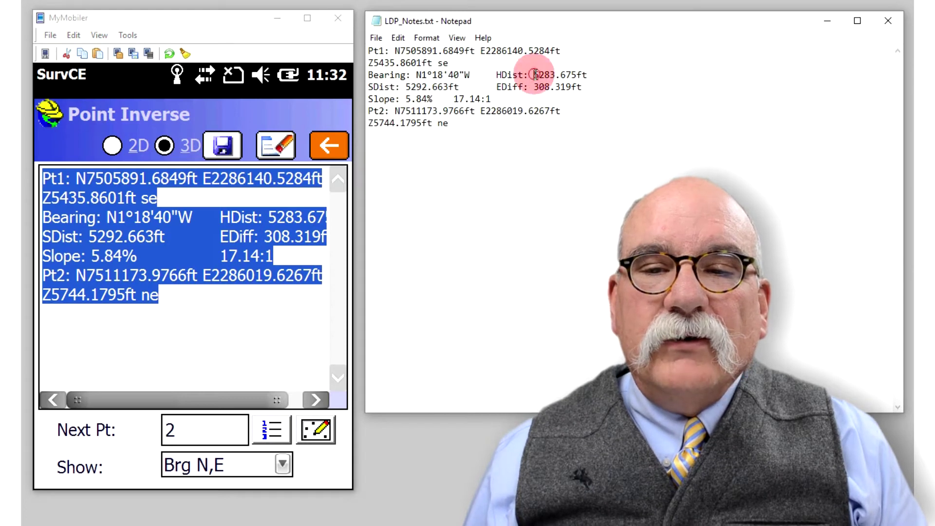
pyautogui.moveTo(534, 75); pyautogui.dragTo(576, 75)
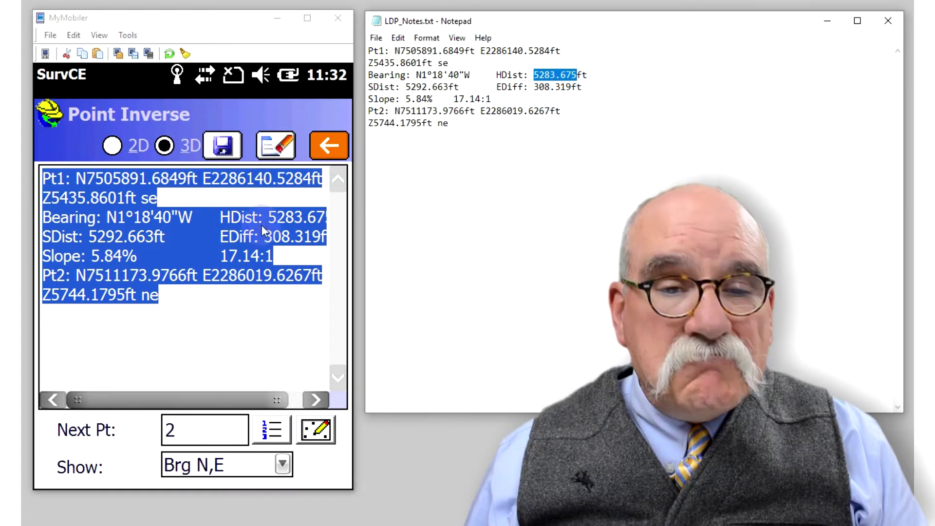
pyautogui.click(322, 147)
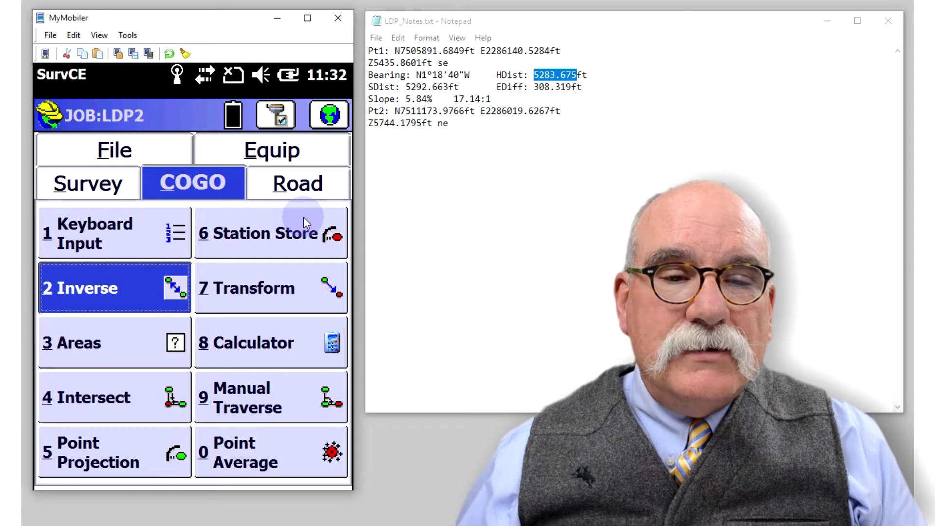
pyautogui.click(120, 158)
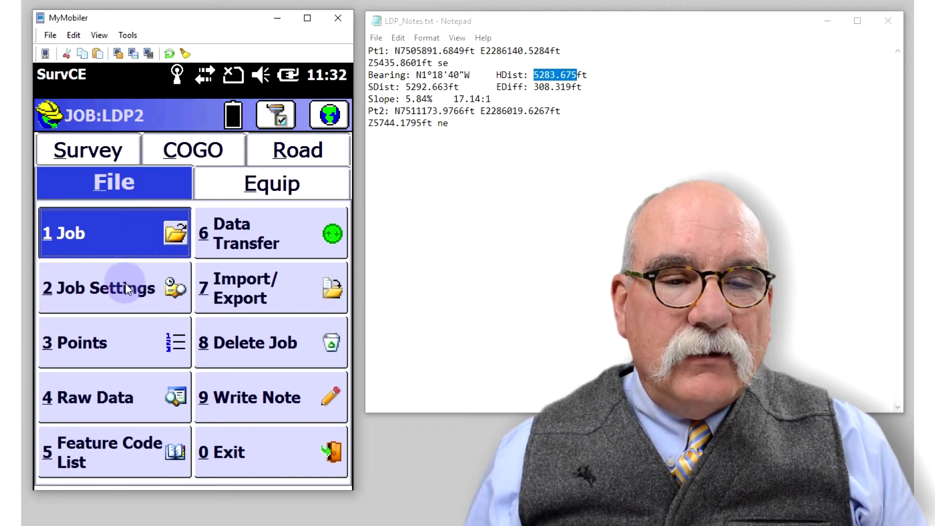
# Change the job's System latitude/longitude format to Decimal Degrees and save the settings
pyautogui.click(125, 286)
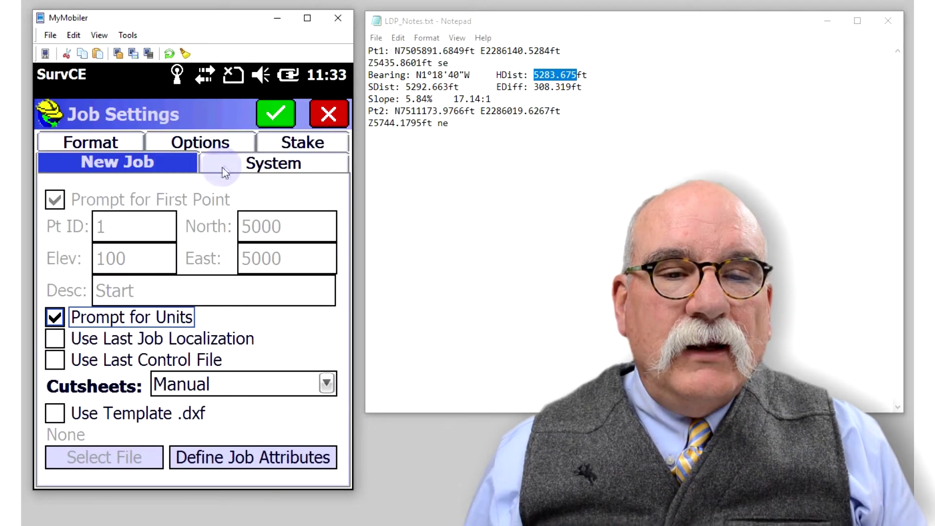
pyautogui.click(224, 168)
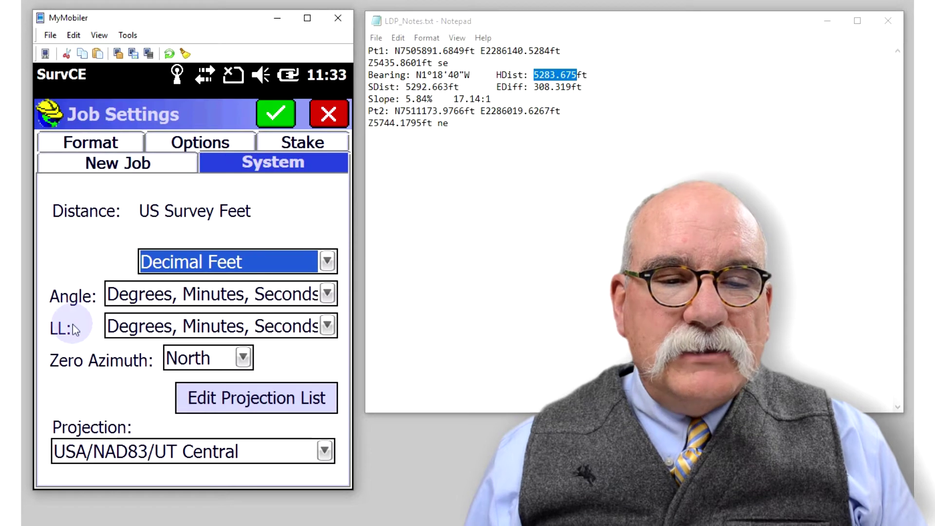
pyautogui.click(326, 324)
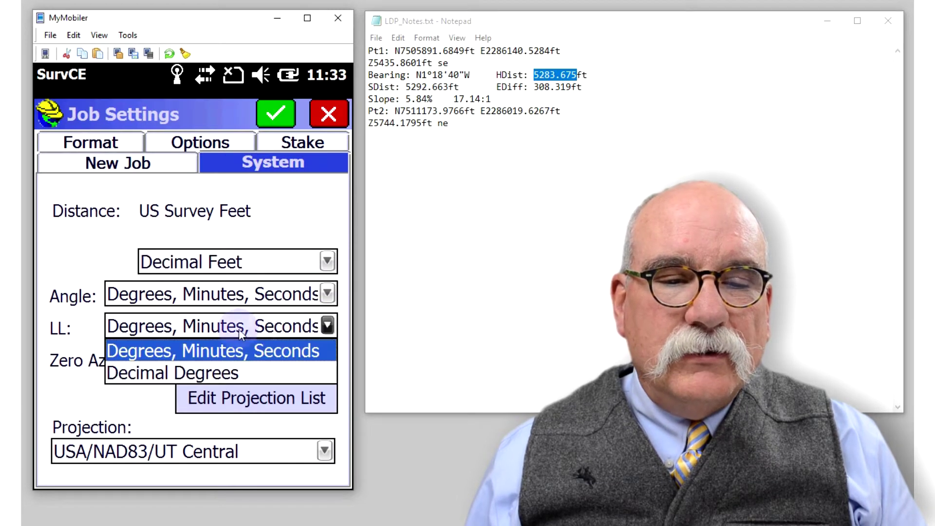
pyautogui.click(160, 380)
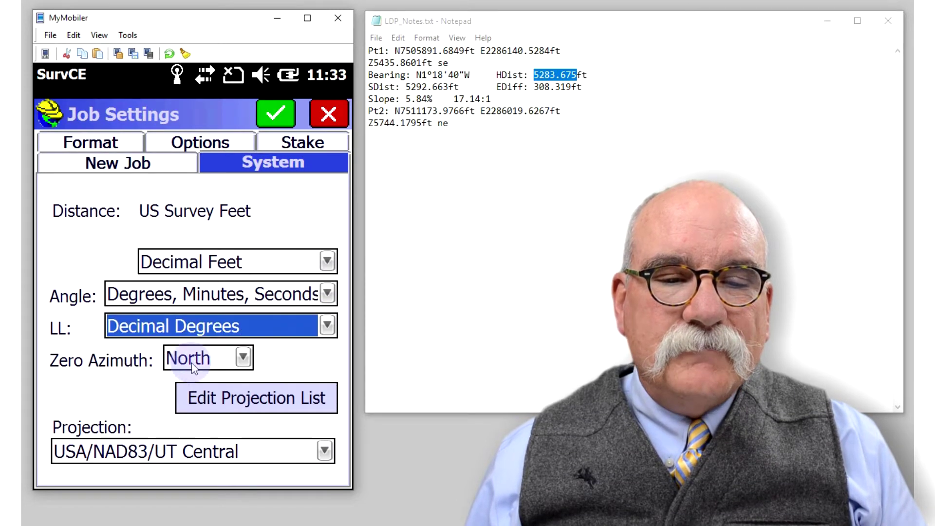
pyautogui.click(282, 118)
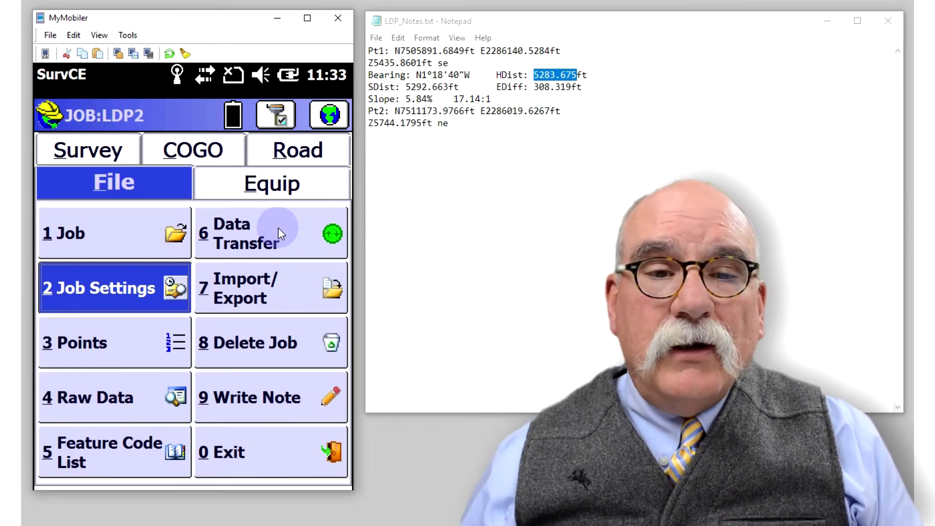
# Solve latitude and longitude for point 1 in the COGO calculator
pyautogui.click(219, 157)
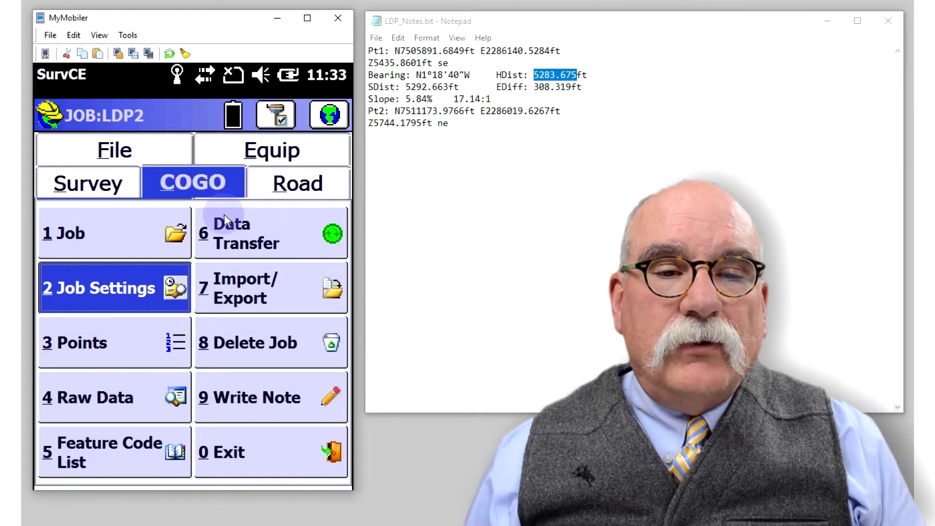
pyautogui.click(247, 341)
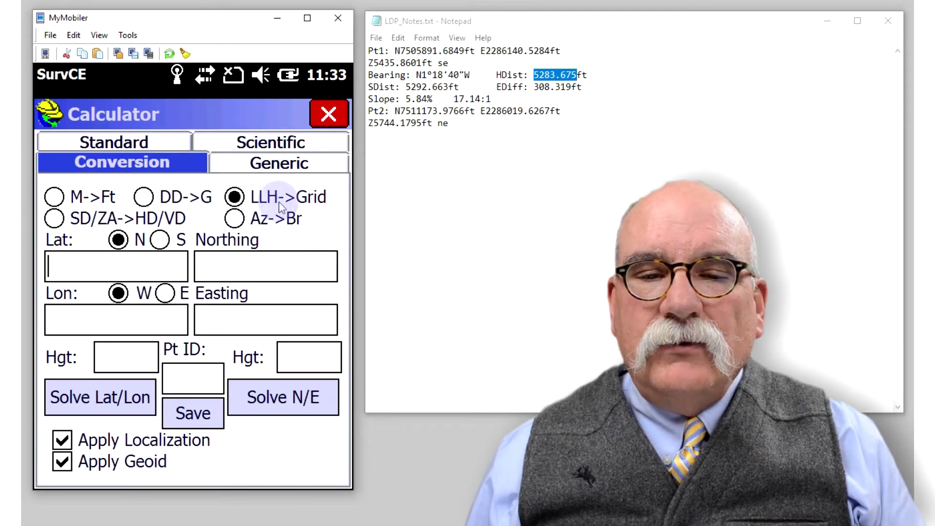
pyautogui.click(195, 382)
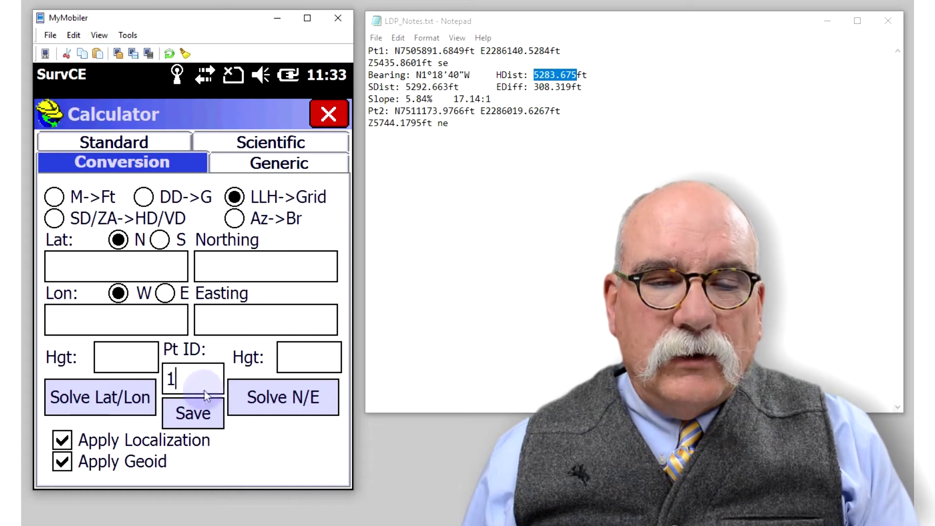
pyautogui.write('1.68492')
pyautogui.press('Tab')
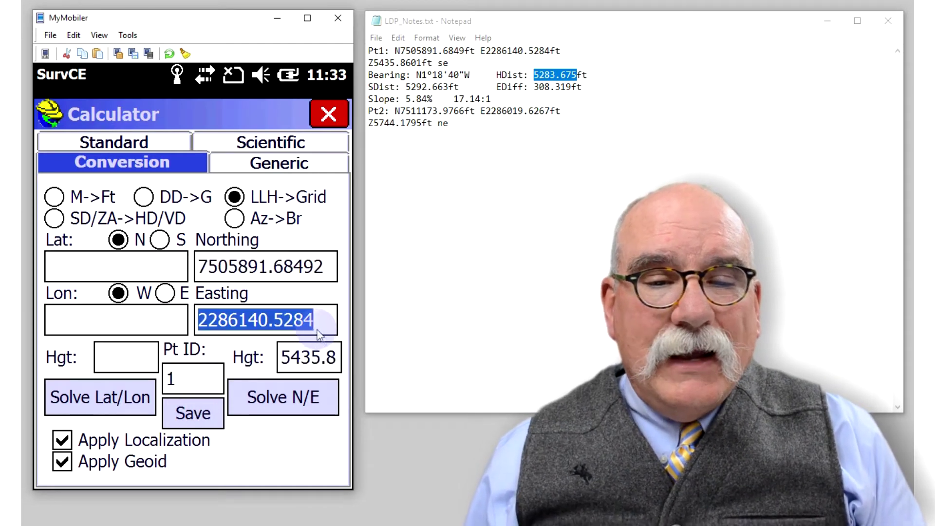
pyautogui.click(112, 401)
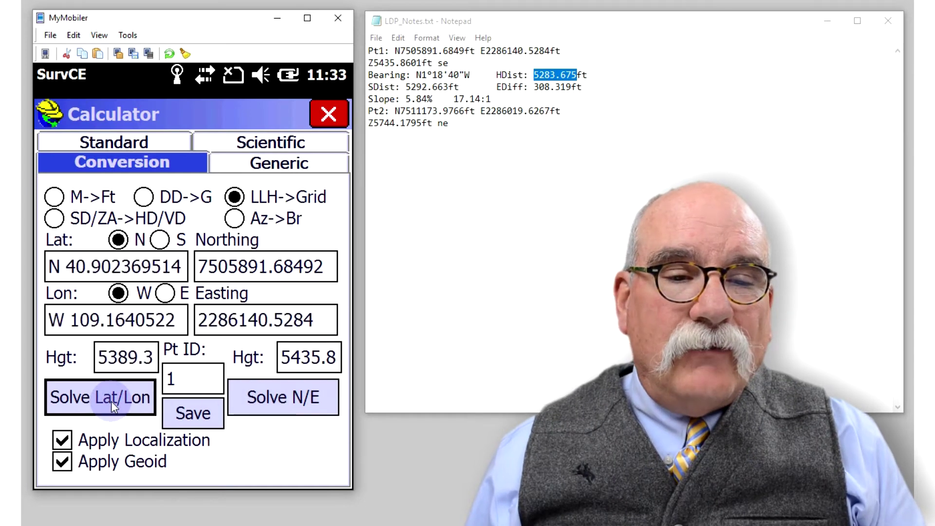
# Paste point 1's latitude 40.9023695148 on a new line at the end of the notes
pyautogui.click(47, 268)
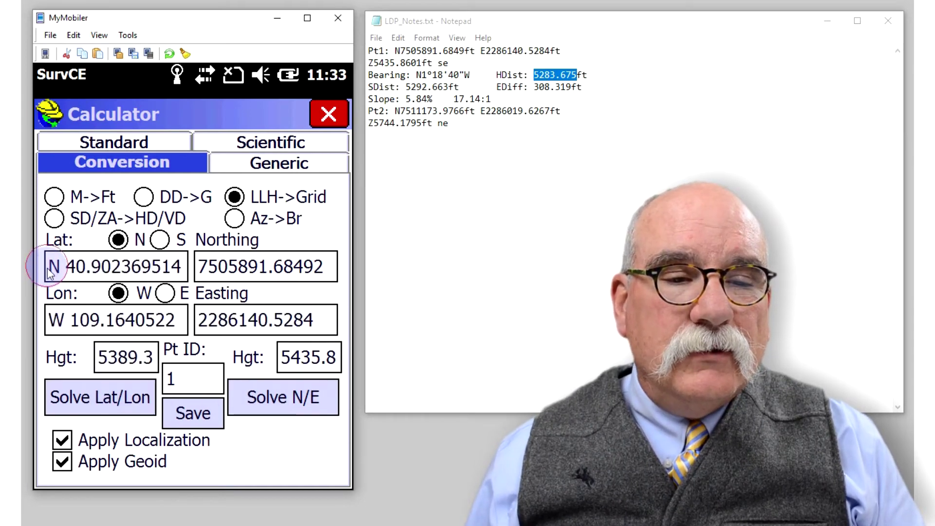
pyautogui.moveTo(48, 268); pyautogui.dragTo(200, 272)
pyautogui.hotkey('ctrl', 'c')
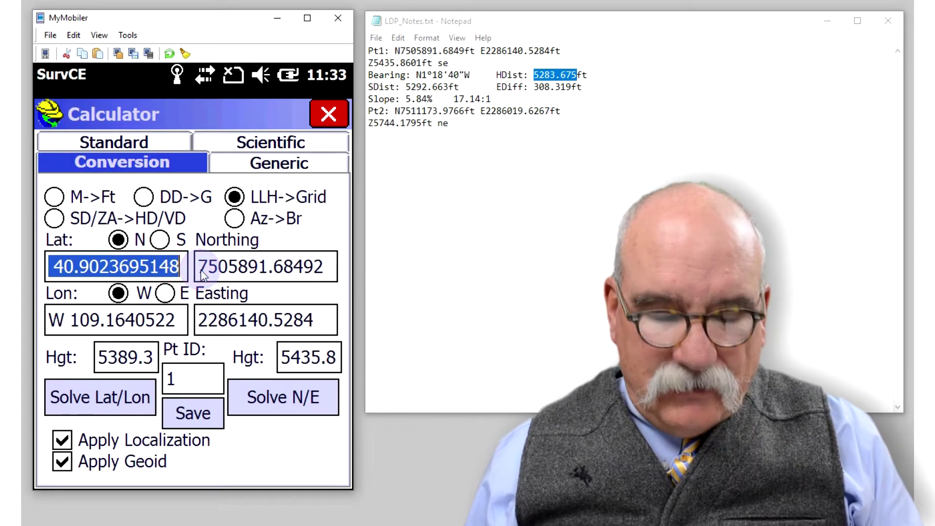
pyautogui.click(382, 156)
pyautogui.click(458, 127)
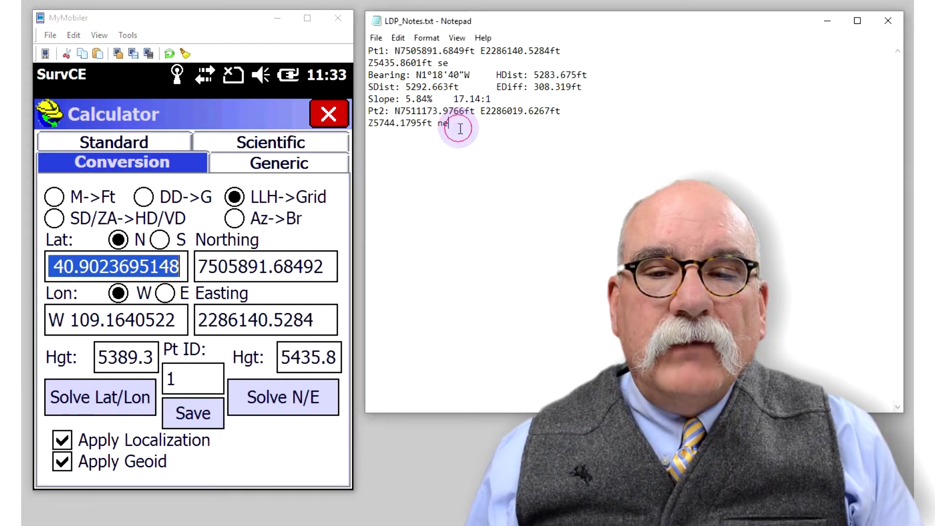
pyautogui.press('Return')
pyautogui.press('Return')
pyautogui.hotkey('ctrl', 'v')
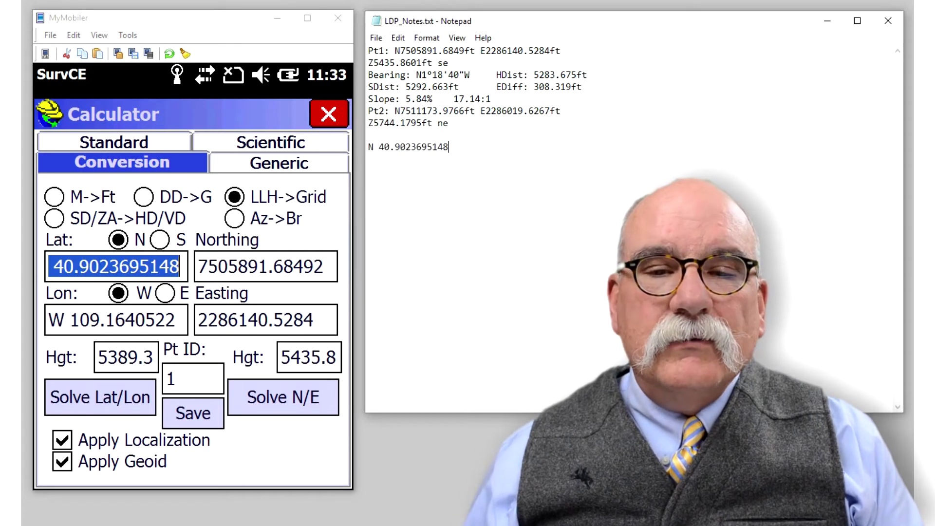
# Add longitude W 109.1640522295 after the latitude in the notes and close the calculator
pyautogui.click(83, 319)
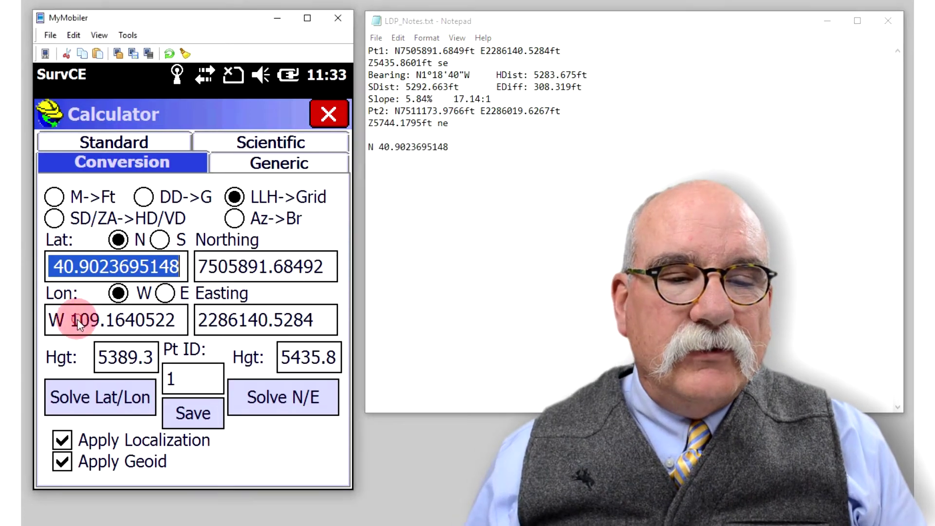
pyautogui.hotkey('ctrl', 'v')
pyautogui.click(51, 325)
pyautogui.moveTo(52, 323); pyautogui.dragTo(183, 320)
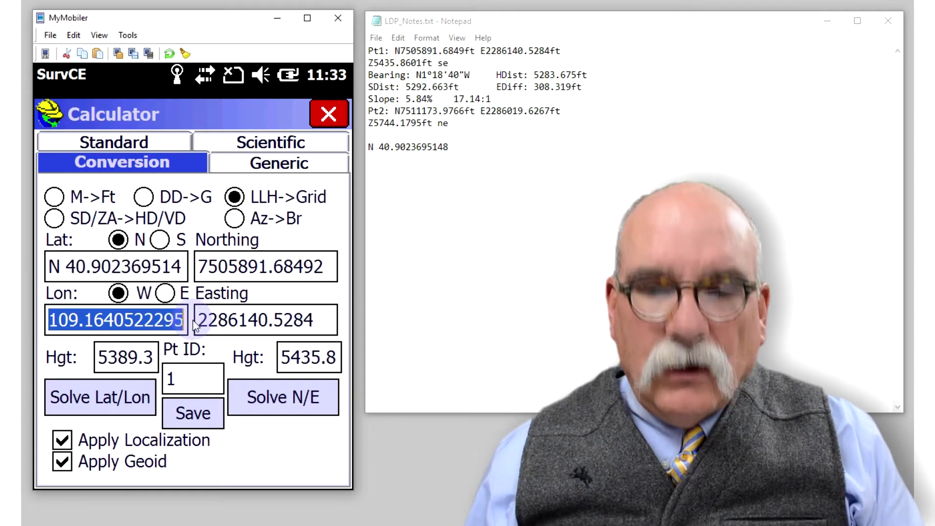
pyautogui.click(483, 152)
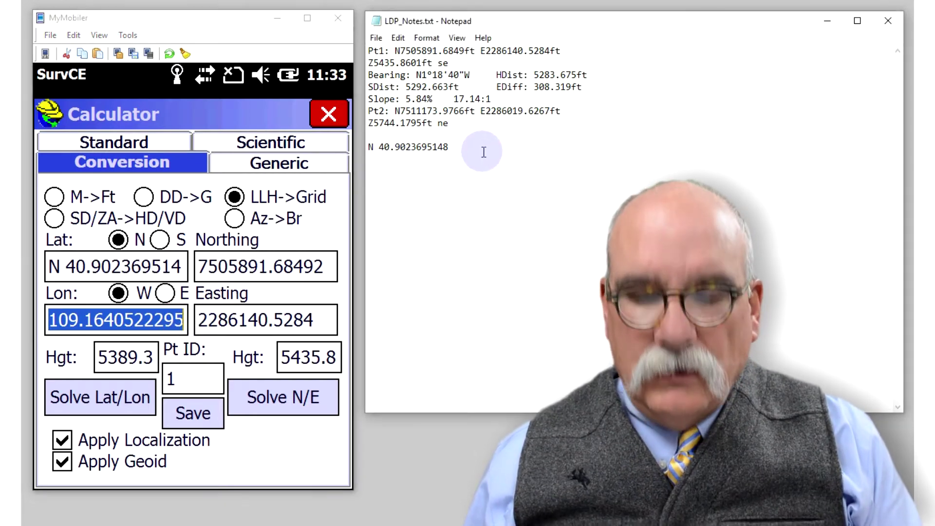
pyautogui.write('W')
pyautogui.write('109.1640522295')
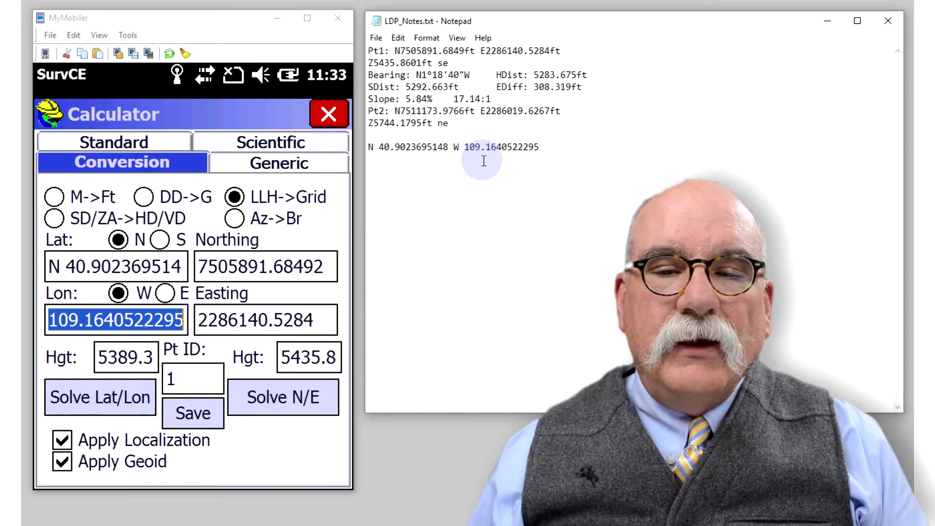
pyautogui.click(327, 114)
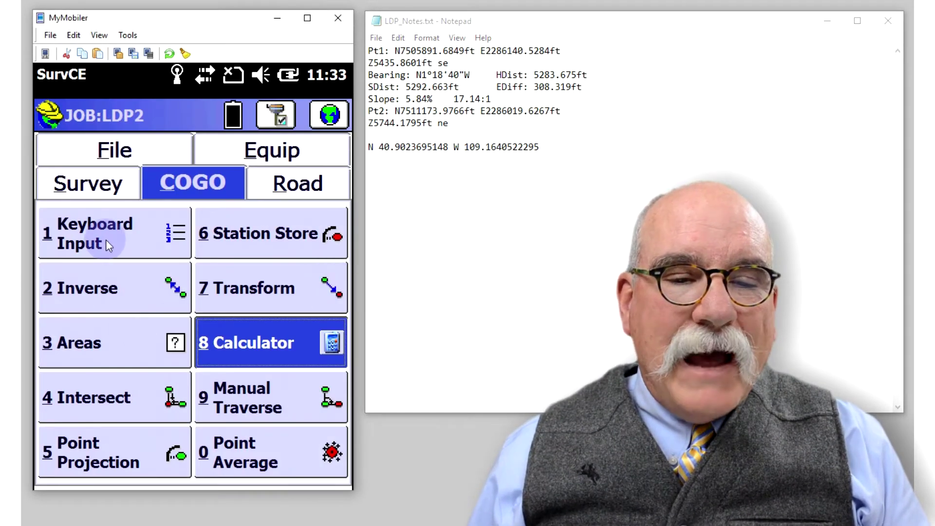
# Set the job's latitude/longitude display back to Degrees, Minutes, Seconds in the System settings
pyautogui.click(87, 152)
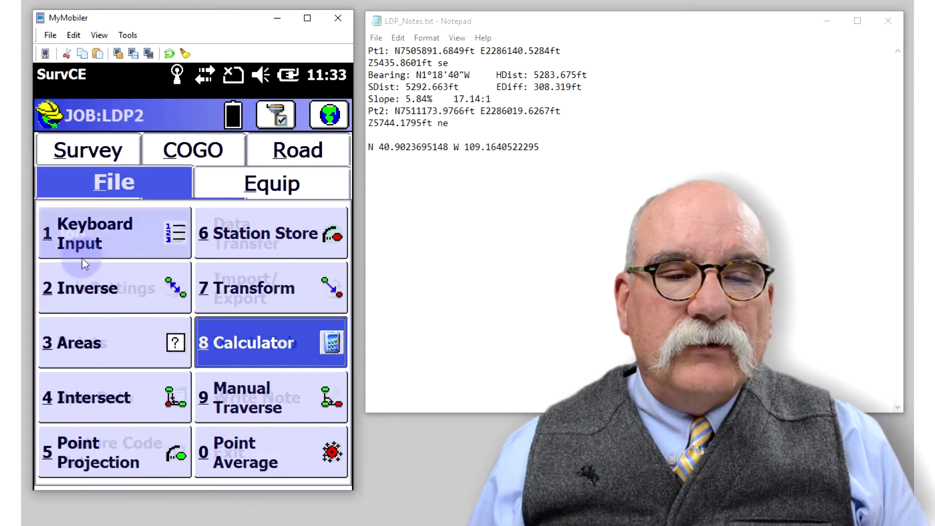
pyautogui.click(83, 284)
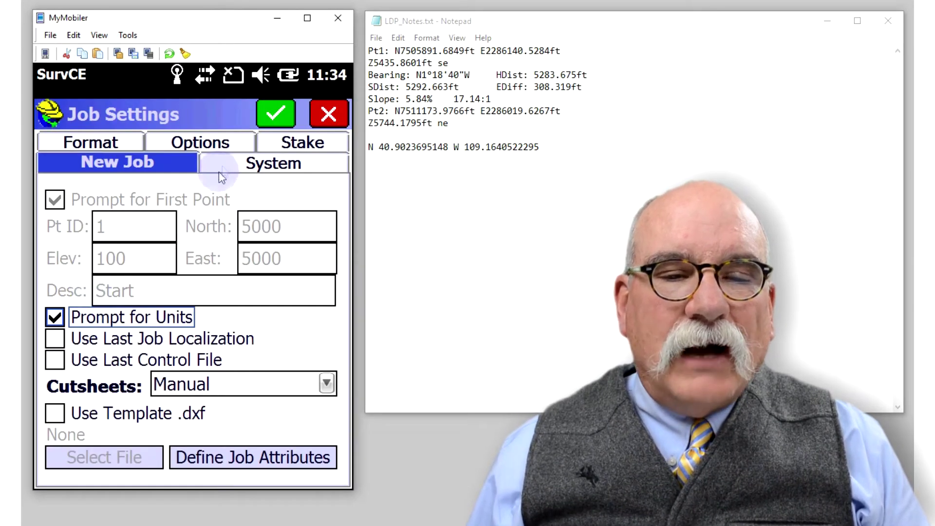
pyautogui.click(219, 164)
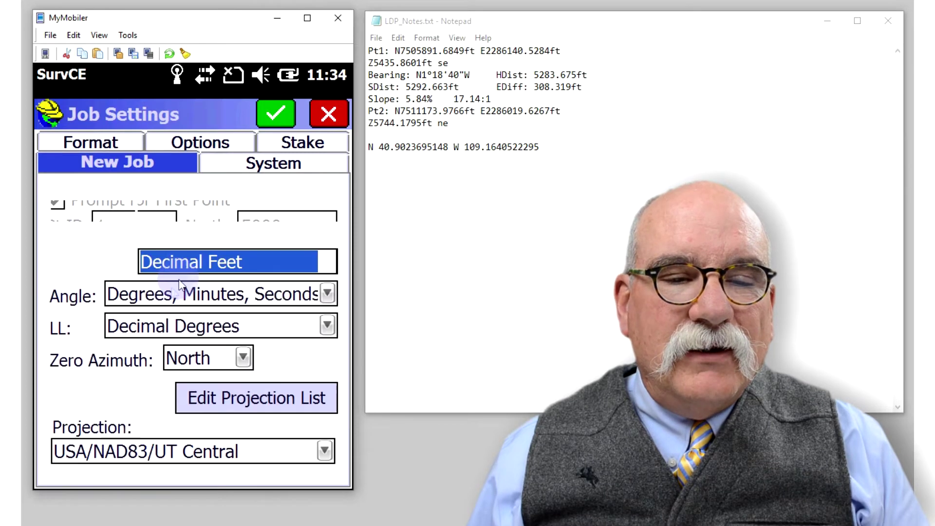
pyautogui.click(170, 329)
pyautogui.click(161, 355)
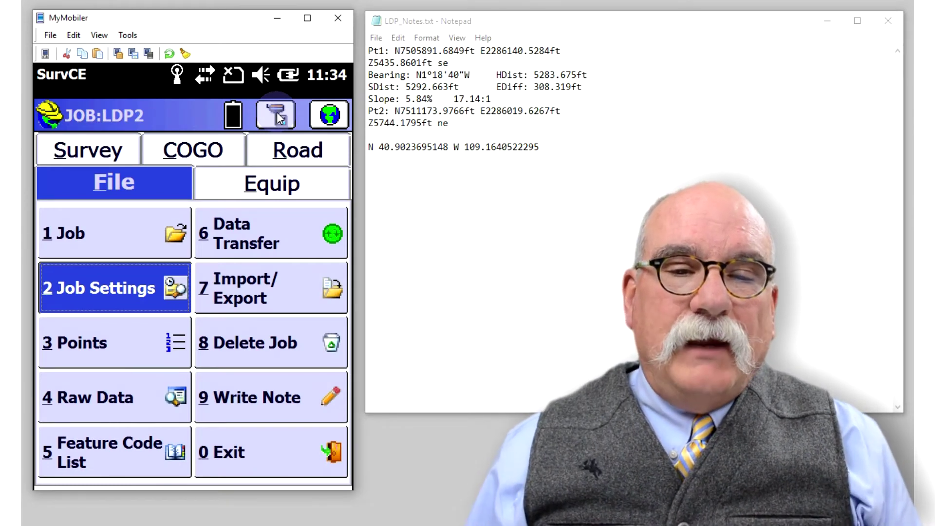
# Add a user-defined Transverse Mercator system named BP_SE14_LDP from Localization's projection list
pyautogui.click(248, 188)
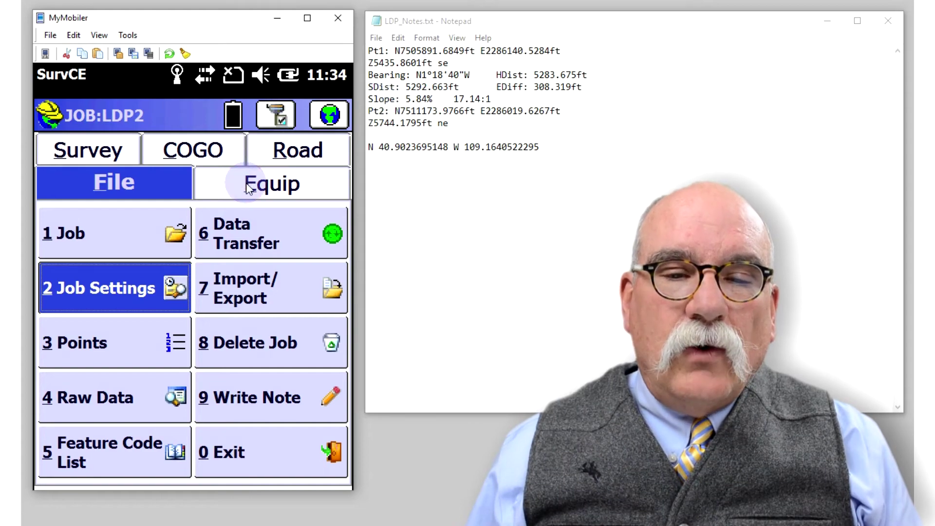
pyautogui.click(248, 234)
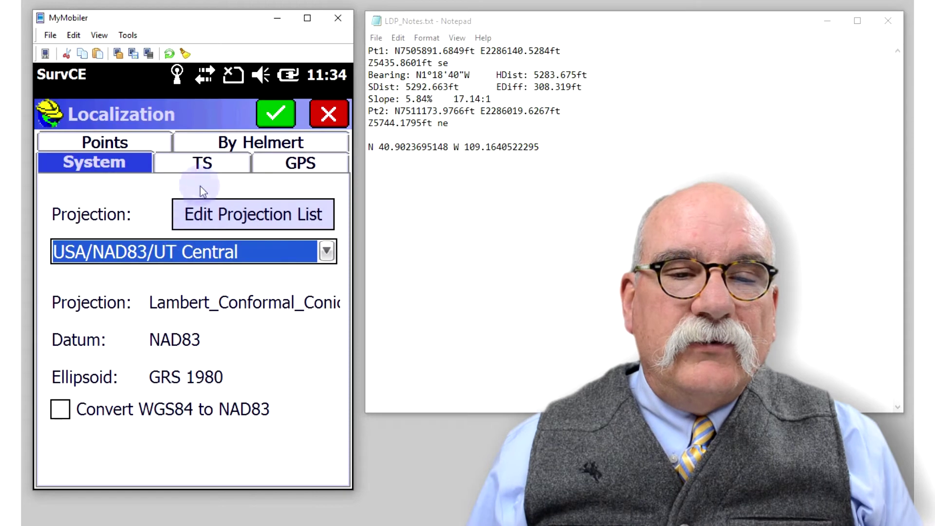
pyautogui.click(120, 166)
pyautogui.click(179, 208)
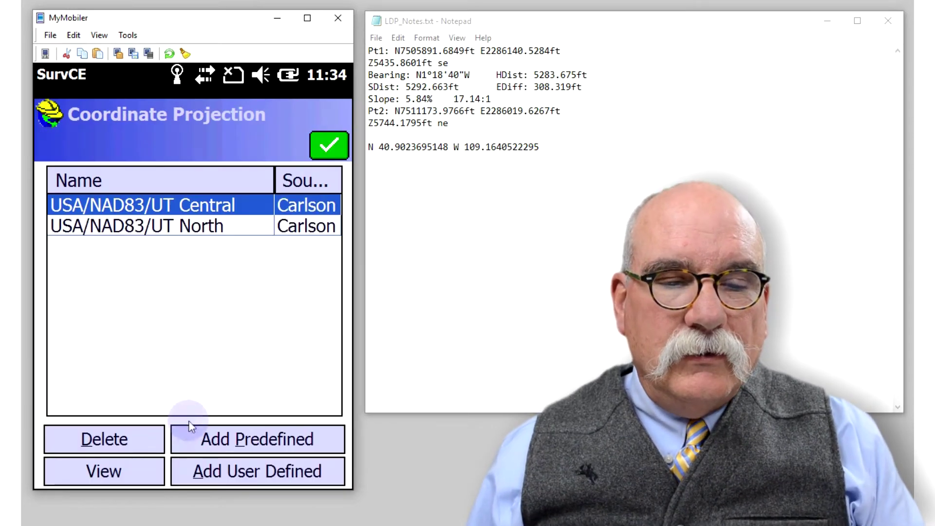
pyautogui.click(208, 472)
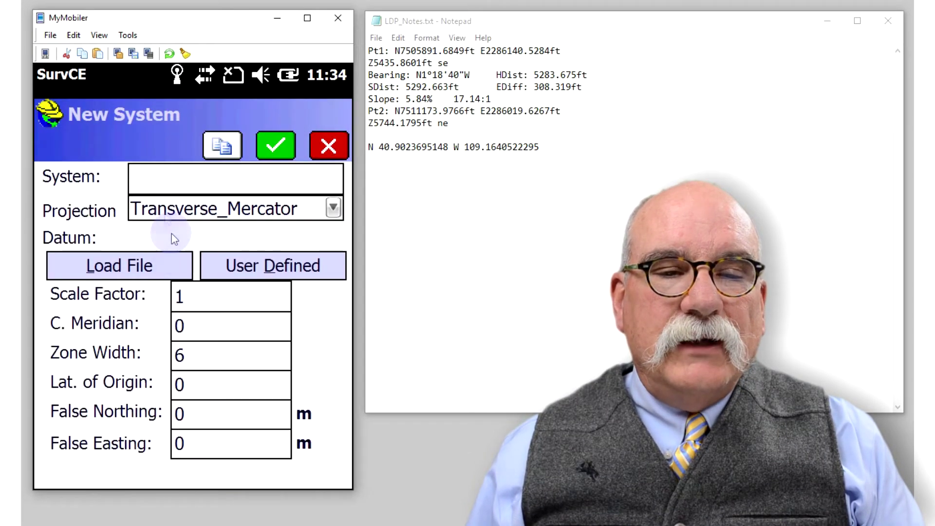
pyautogui.click(158, 189)
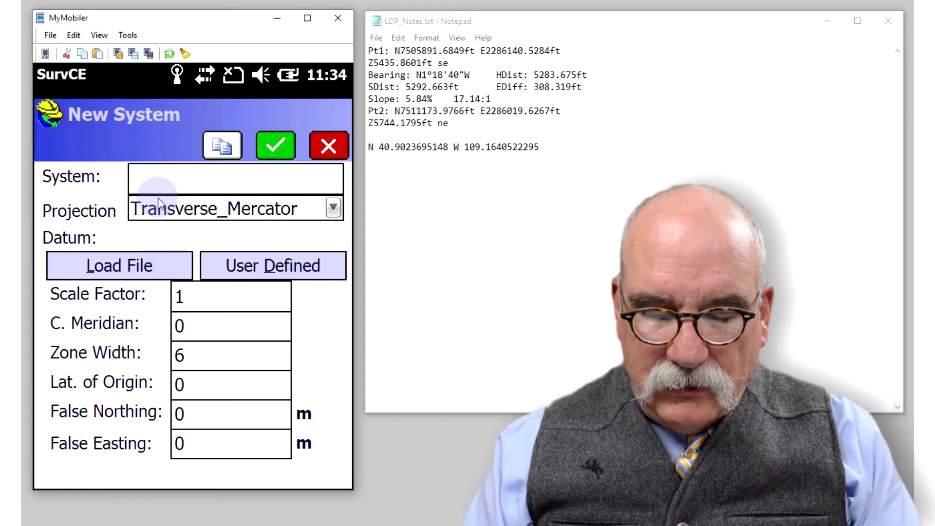
pyautogui.write('BP')
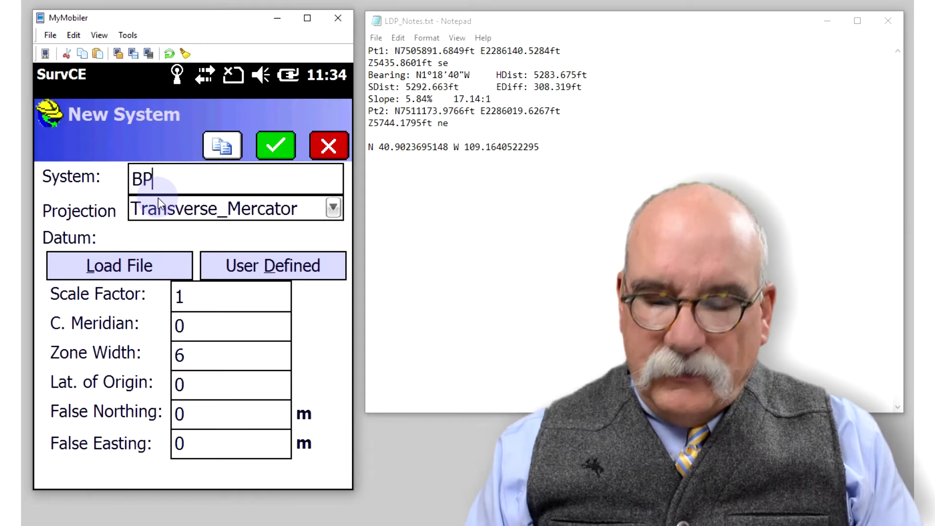
pyautogui.write('_SE')
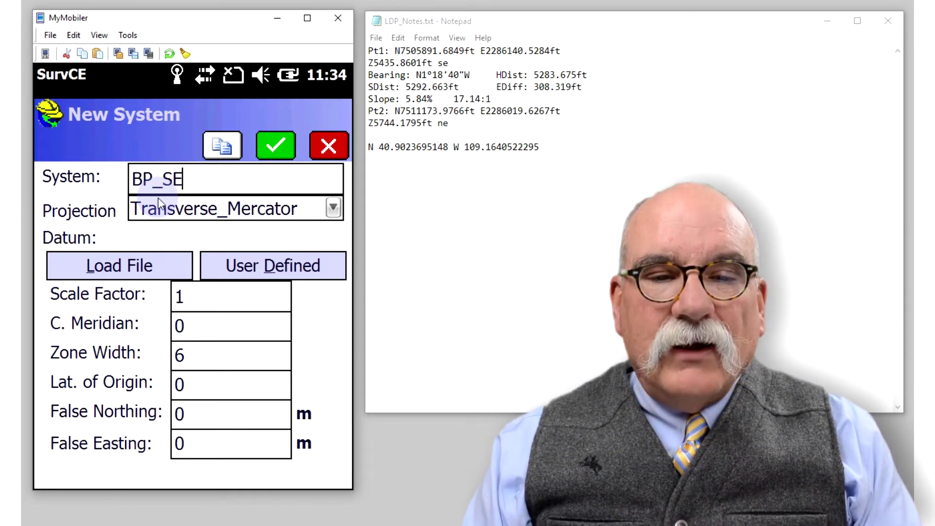
pyautogui.write('14')
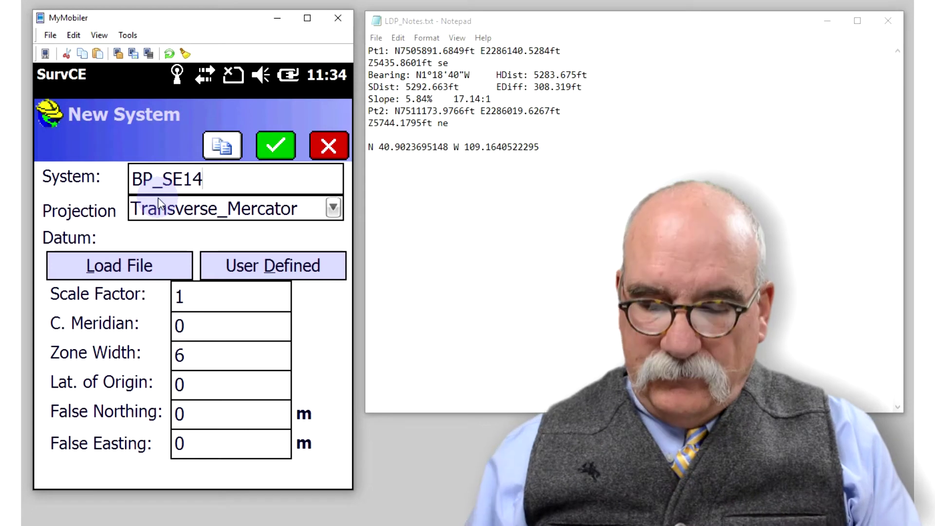
pyautogui.write('_LDP')
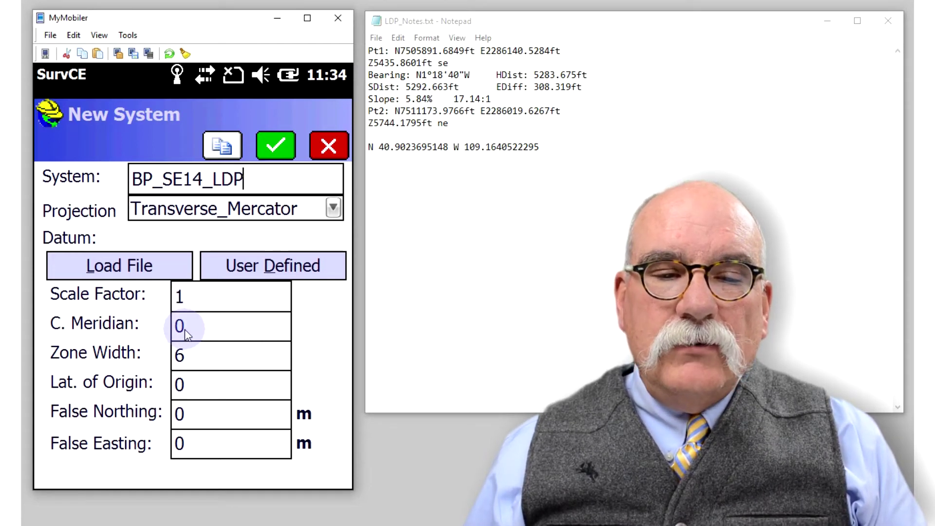
pyautogui.moveTo(539, 147); pyautogui.dragTo(465, 148)
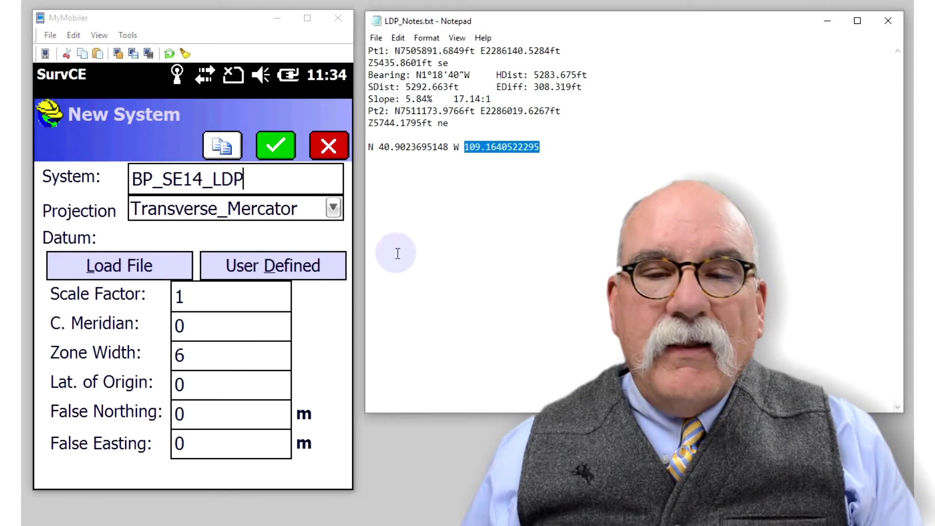
# Set the central meridian to -109.1640522 using the longitude pasted from the notes
pyautogui.click(207, 324)
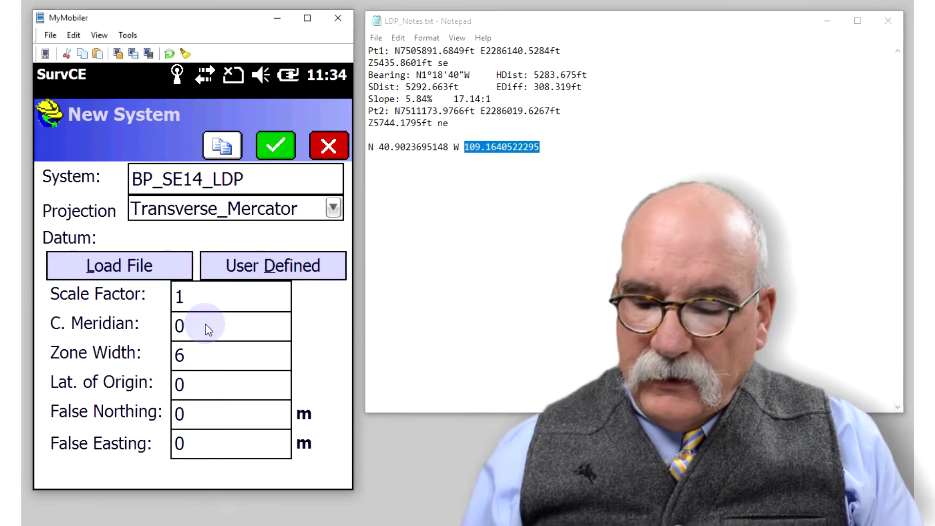
pyautogui.press('BackSpace')
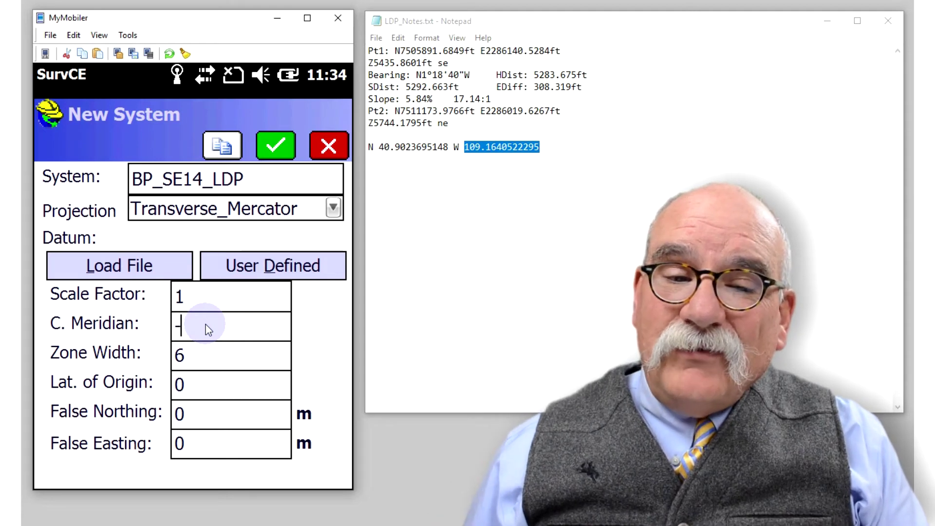
pyautogui.write('-')
pyautogui.hotkey('ctrl', 'v')
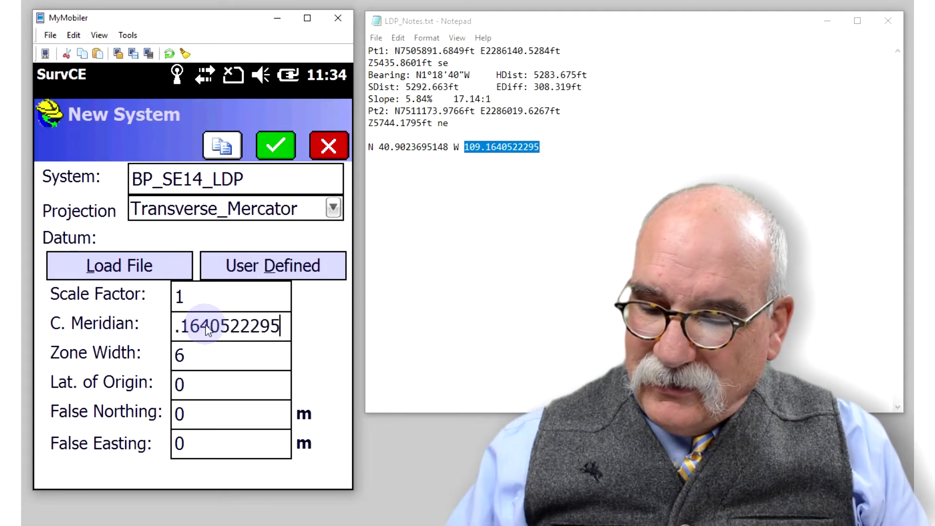
pyautogui.press('Home')
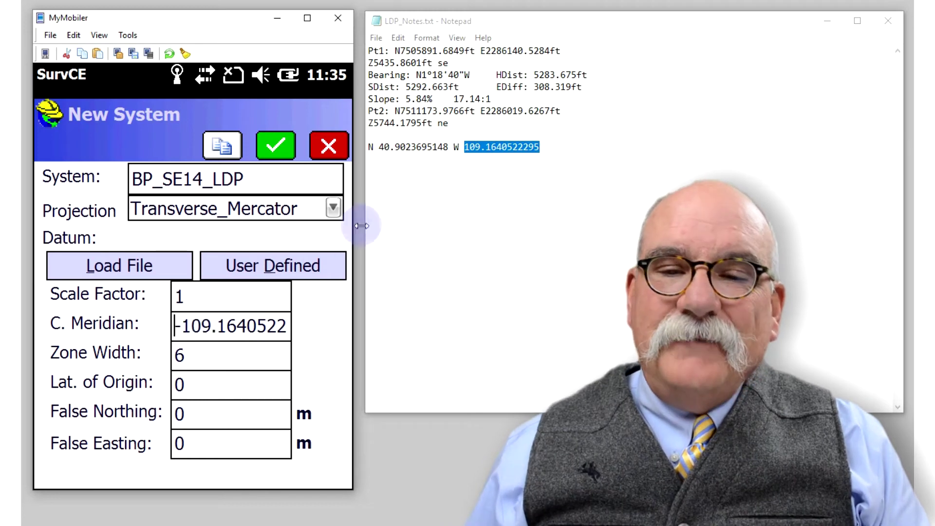
# Paste 40.9023695148 from the notes as the latitude of origin
pyautogui.moveTo(447, 147); pyautogui.dragTo(381, 147)
pyautogui.hotkey('ctrl', 'c')
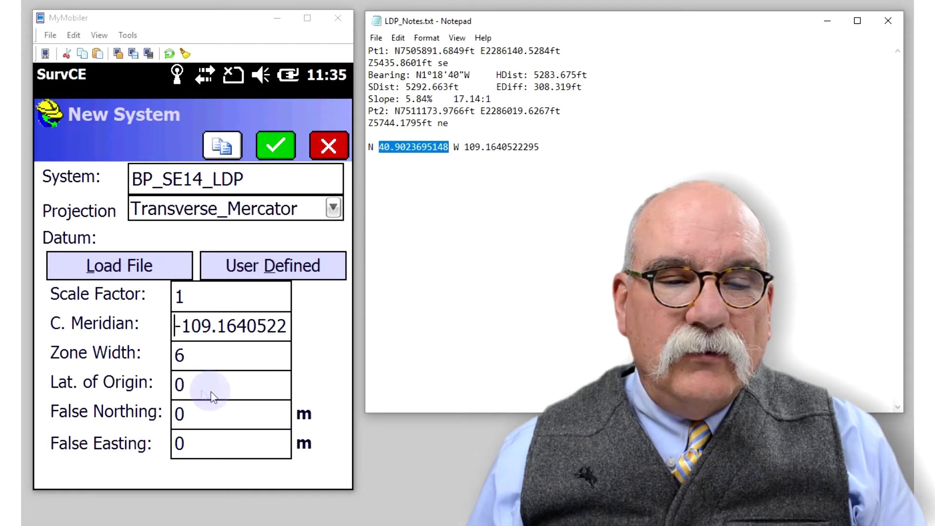
pyautogui.click(188, 384)
pyautogui.doubleClick(201, 386)
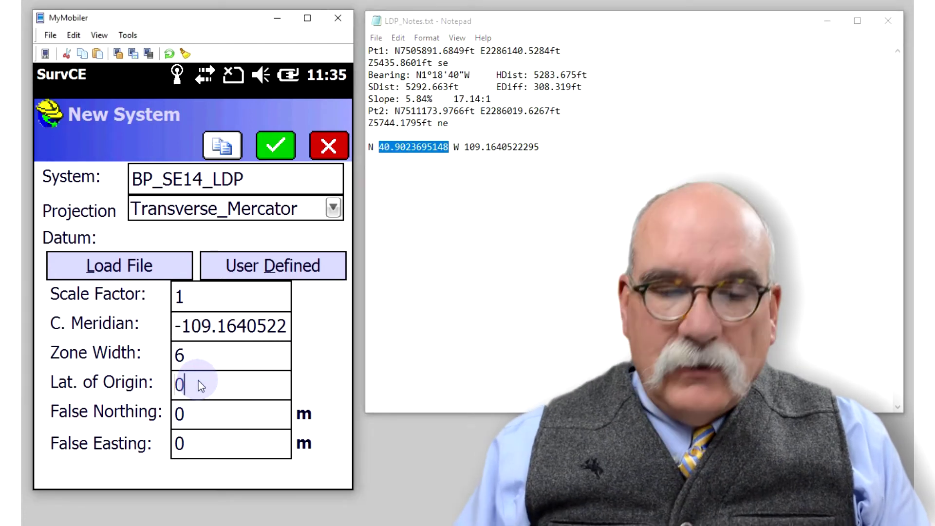
pyautogui.press('BackSpace')
pyautogui.hotkey('ctrl', 'v')
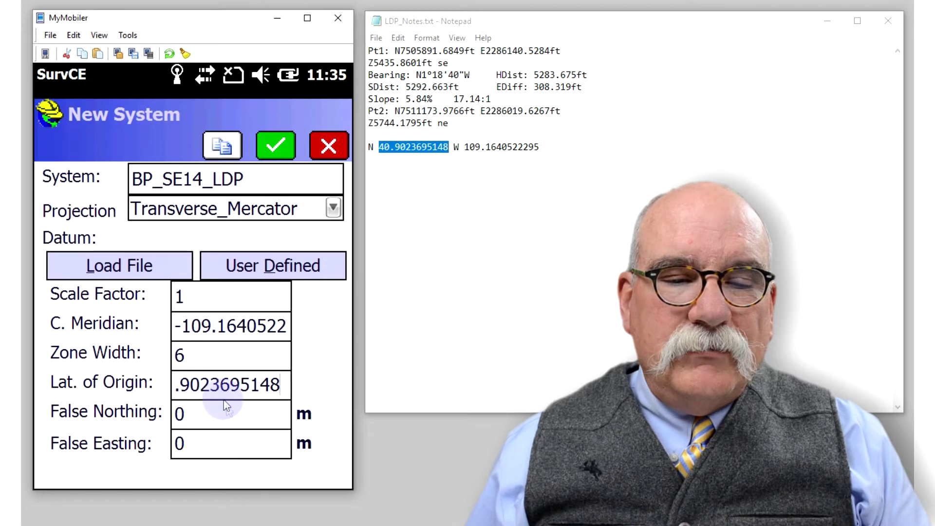
# Enter 10000f for false northing and false easting (3048.0061 m) and save BP_SE14_LDP
pyautogui.click(198, 406)
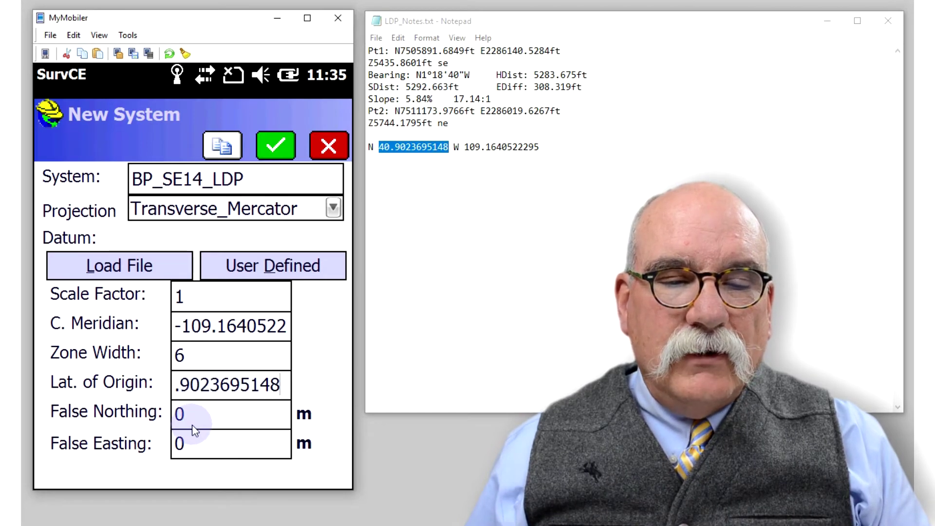
pyautogui.click(191, 423)
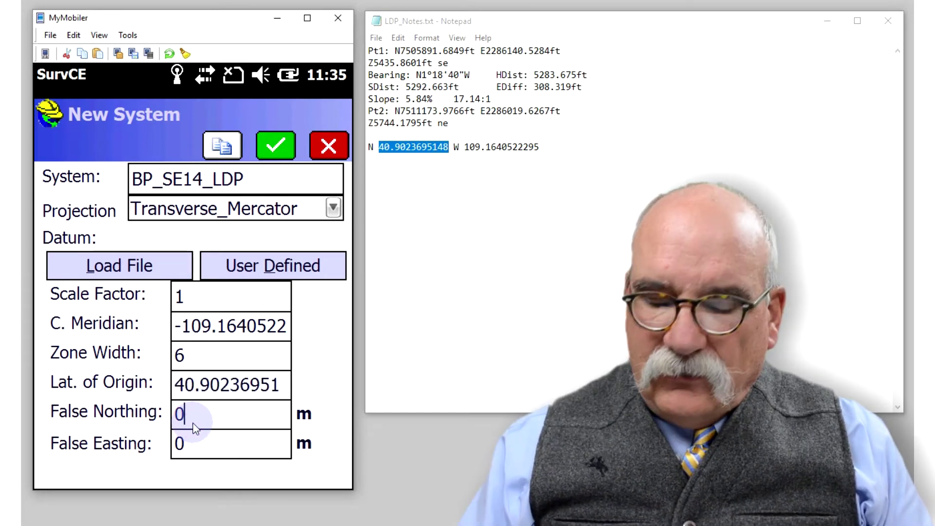
pyautogui.press('BackSpace')
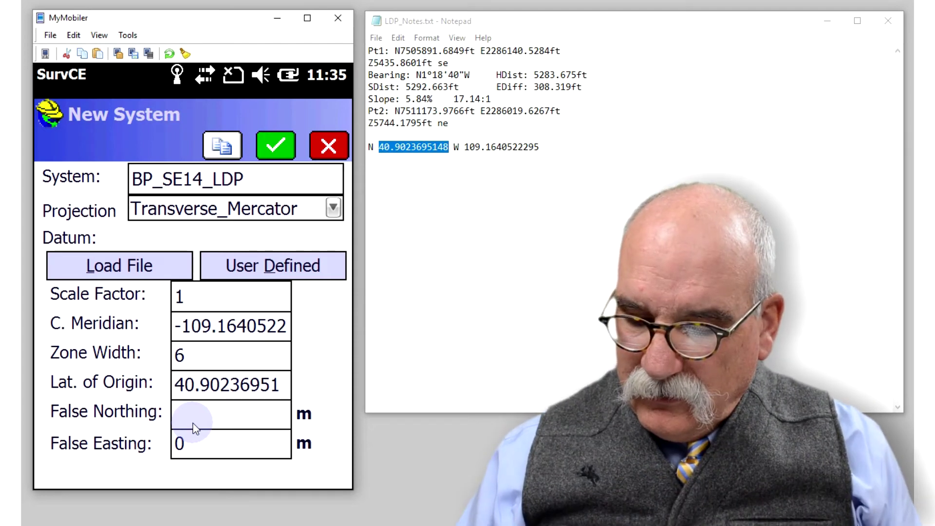
pyautogui.write('10000')
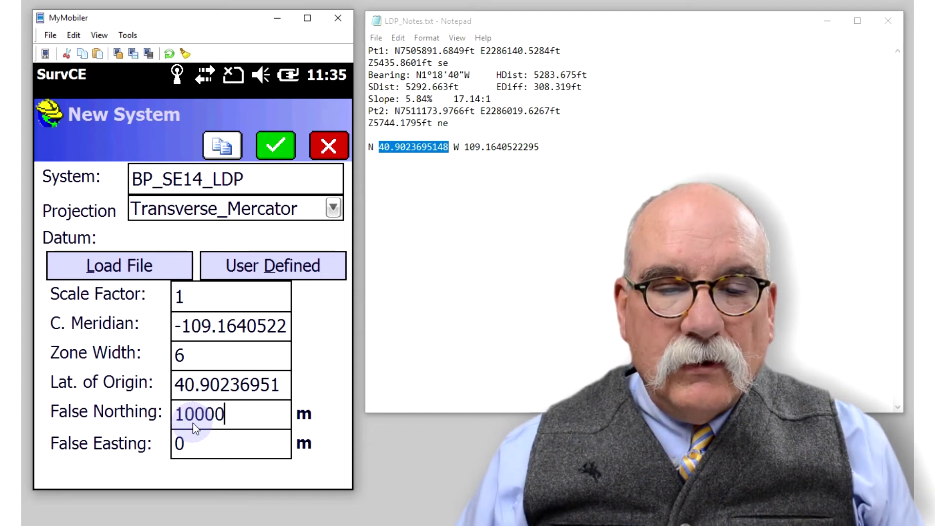
pyautogui.write('f')
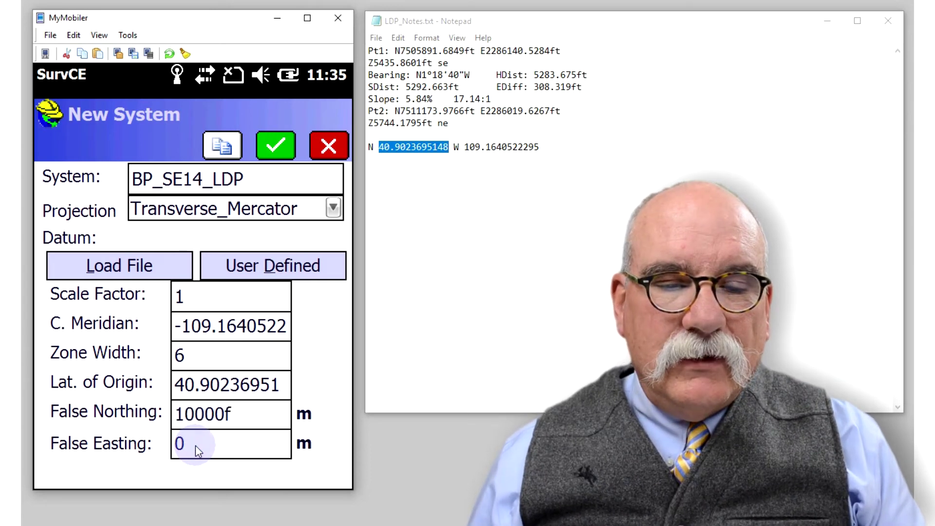
pyautogui.click(195, 445)
pyautogui.write('010')
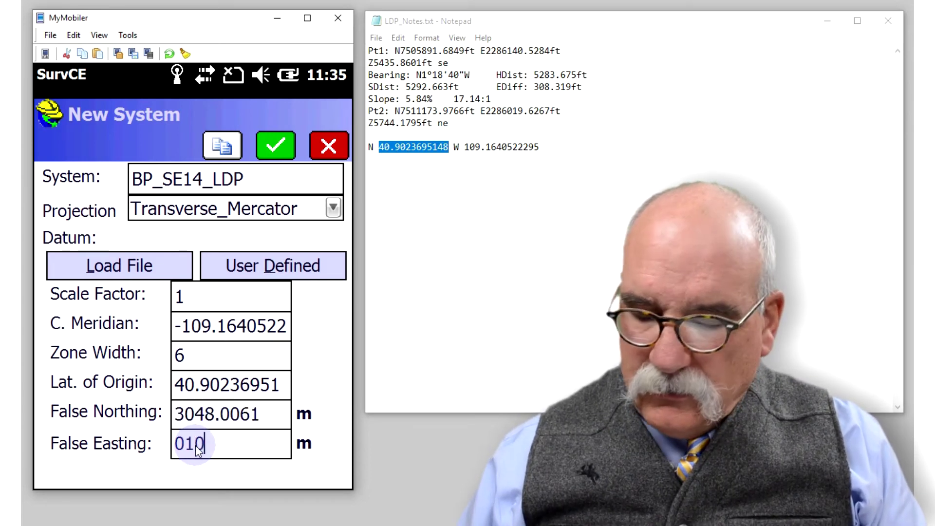
pyautogui.write('000f')
pyautogui.click(243, 419)
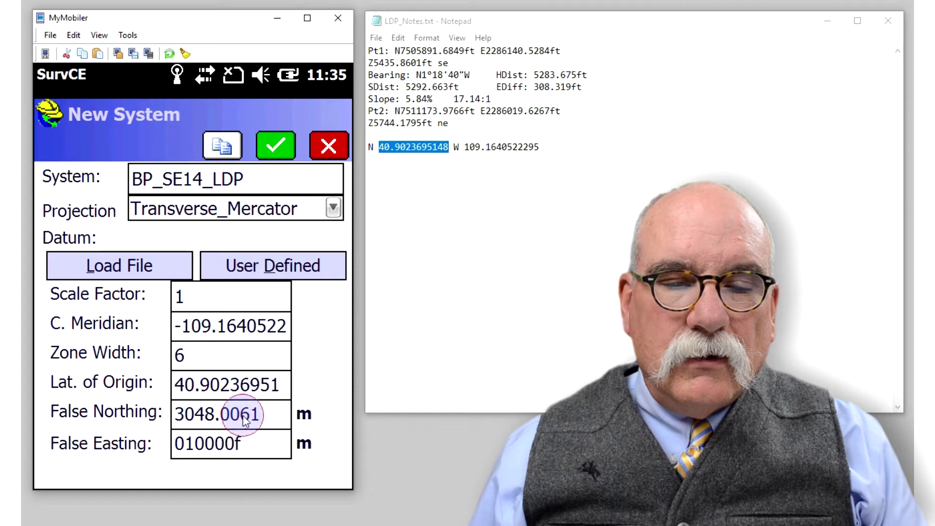
pyautogui.click(197, 436)
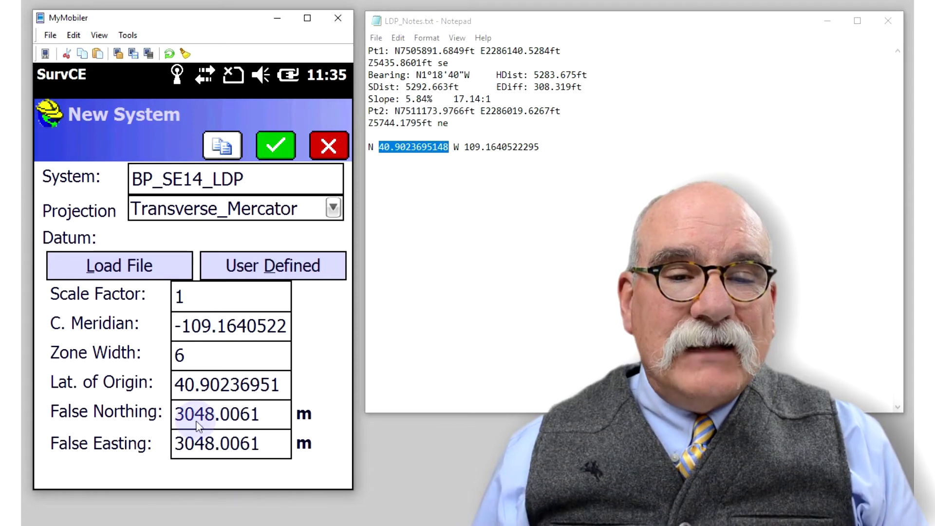
pyautogui.click(270, 152)
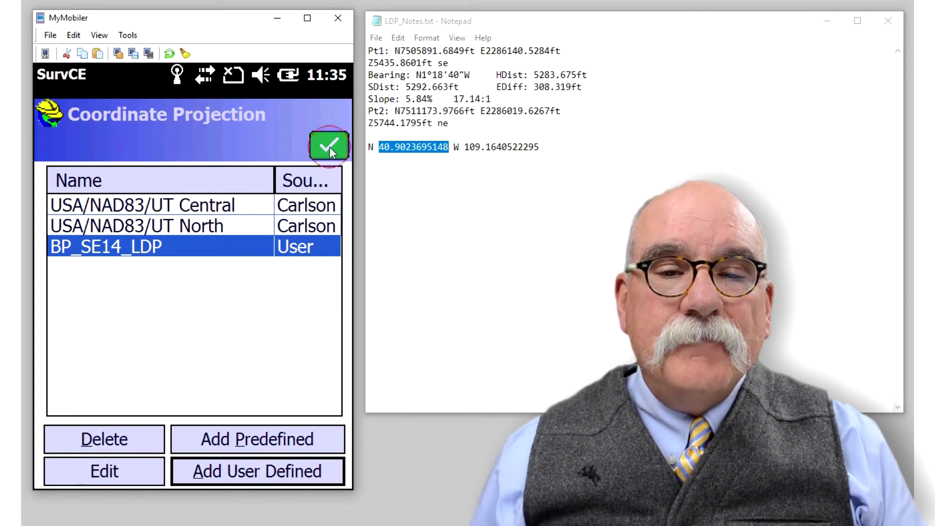
# Accept BP_SE14_LDP in the projection list and close the Localization settings
pyautogui.click(329, 146)
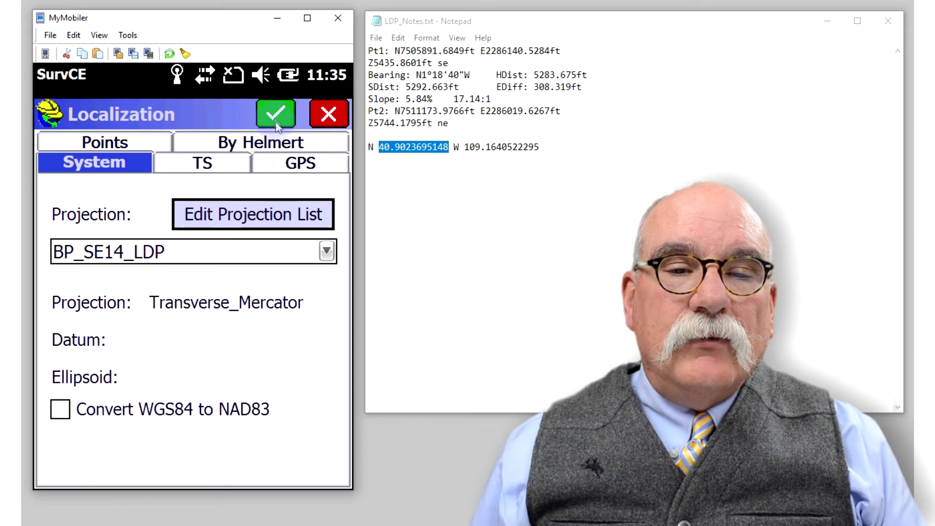
pyautogui.press('Return')
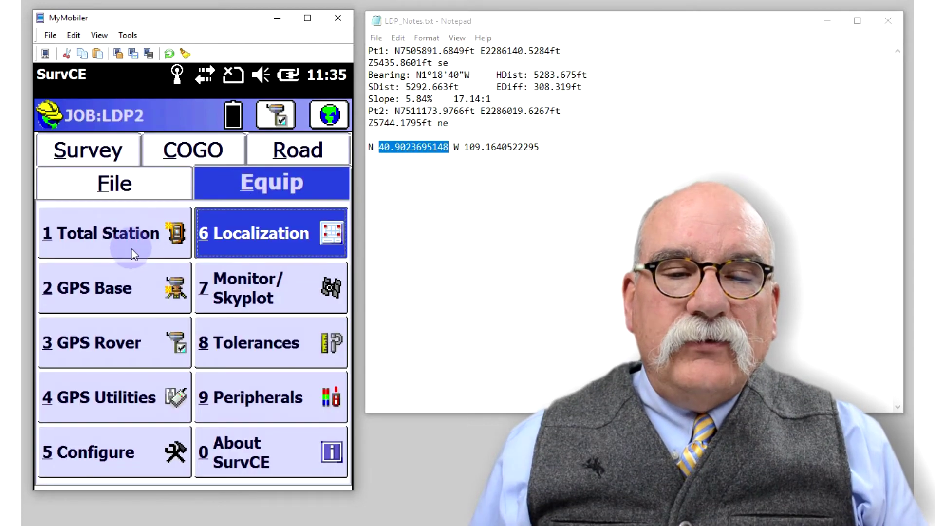
pyautogui.click(228, 291)
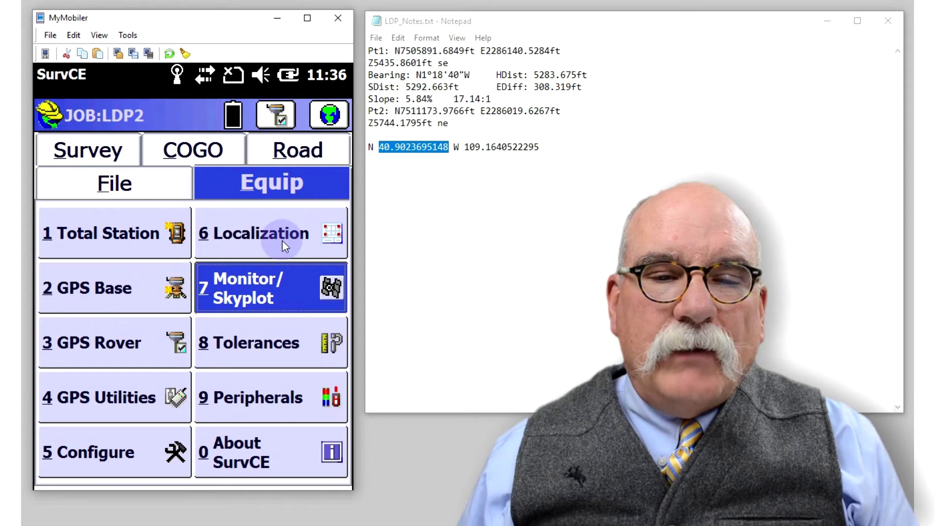
pyautogui.click(283, 241)
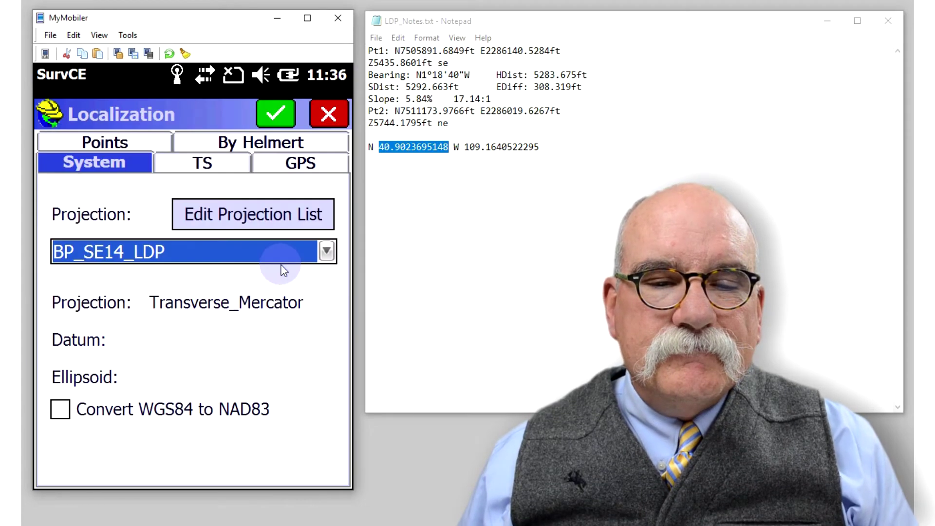
# Enable GPS Grid to Ground and read the combined scale factor from GPS
pyautogui.click(256, 166)
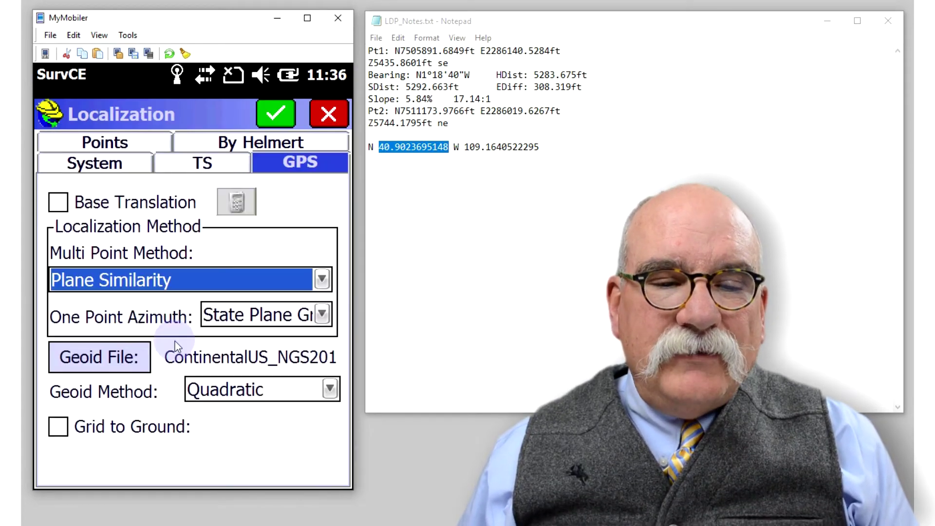
pyautogui.click(57, 427)
pyautogui.click(235, 457)
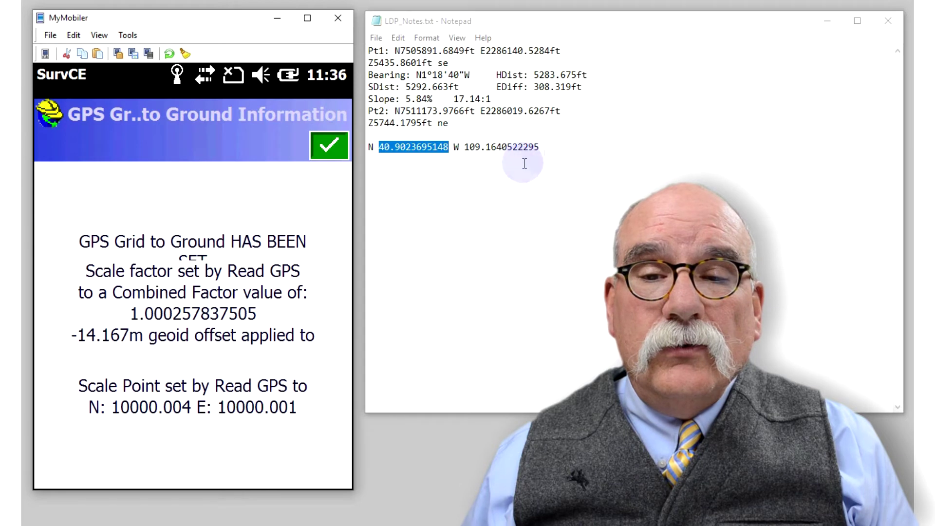
# Record the combined factor 1.000257837505 on a new line in the notes
pyautogui.click(544, 151)
pyautogui.press('Return')
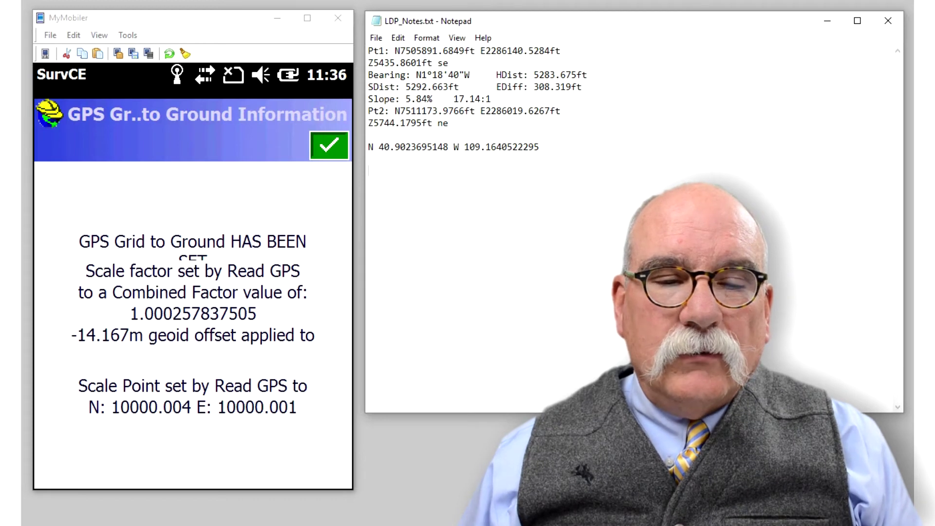
pyautogui.write('1')
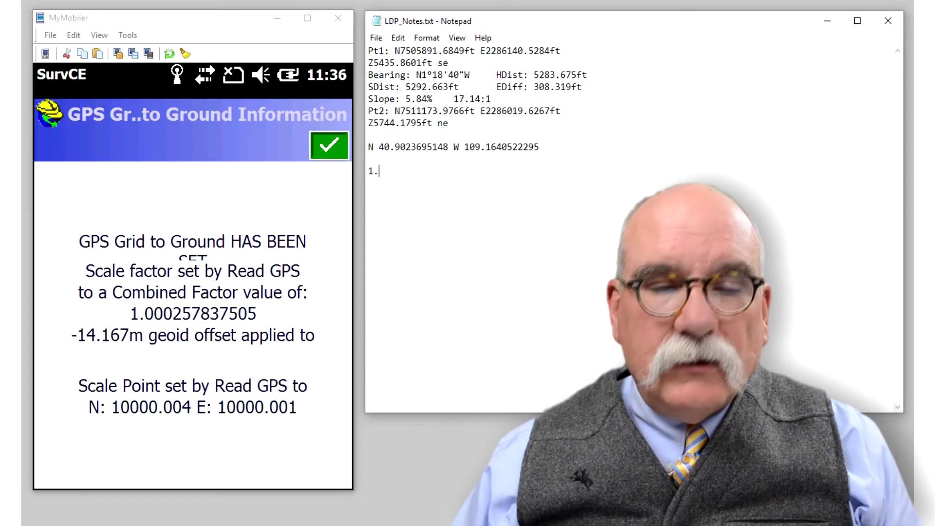
pyautogui.write('.000')
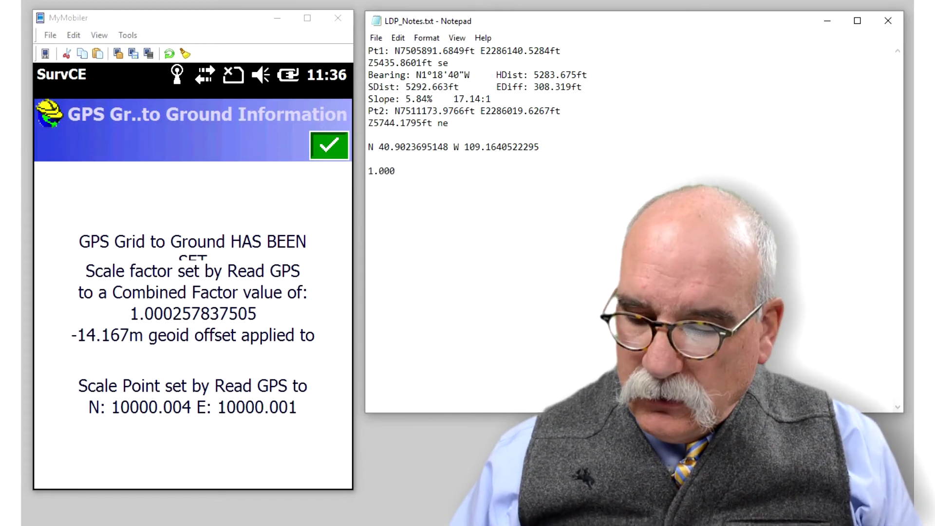
pyautogui.write('257')
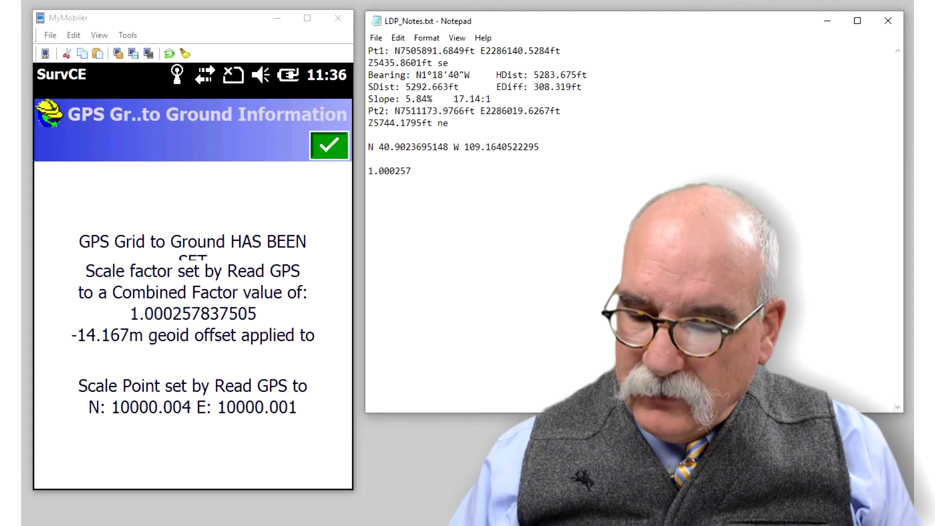
pyautogui.write('837')
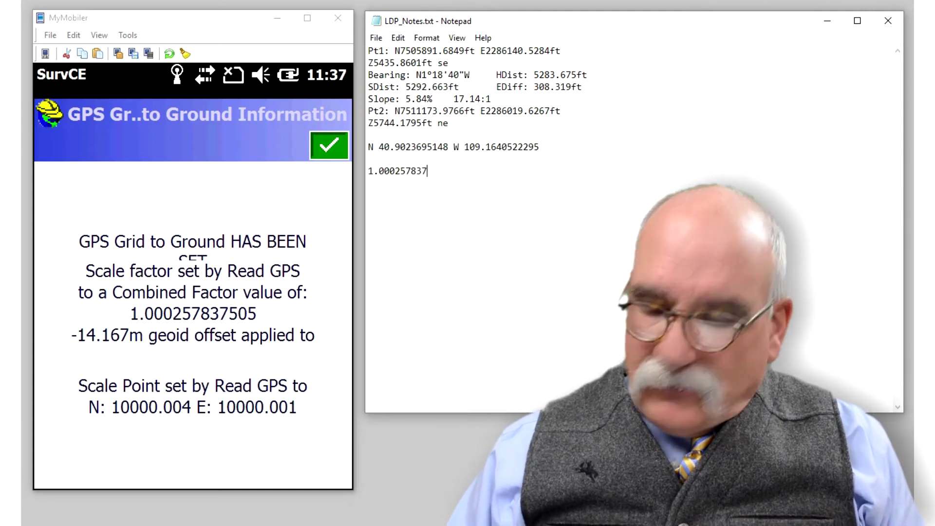
pyautogui.write('505')
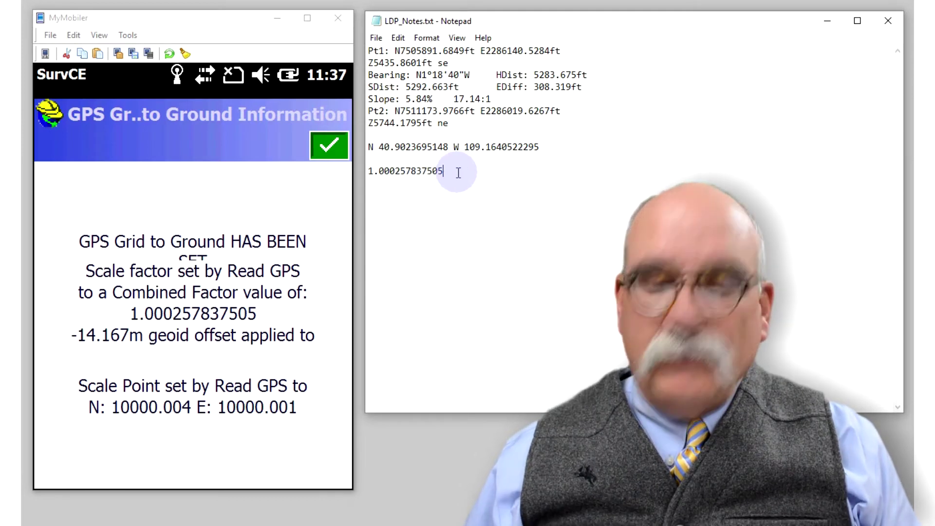
pyautogui.press('Return')
# Dismiss the grid-to-ground message, switch grid-to-ground off, and bring up the BP_SE14_LDP projection for editing
pyautogui.click(318, 148)
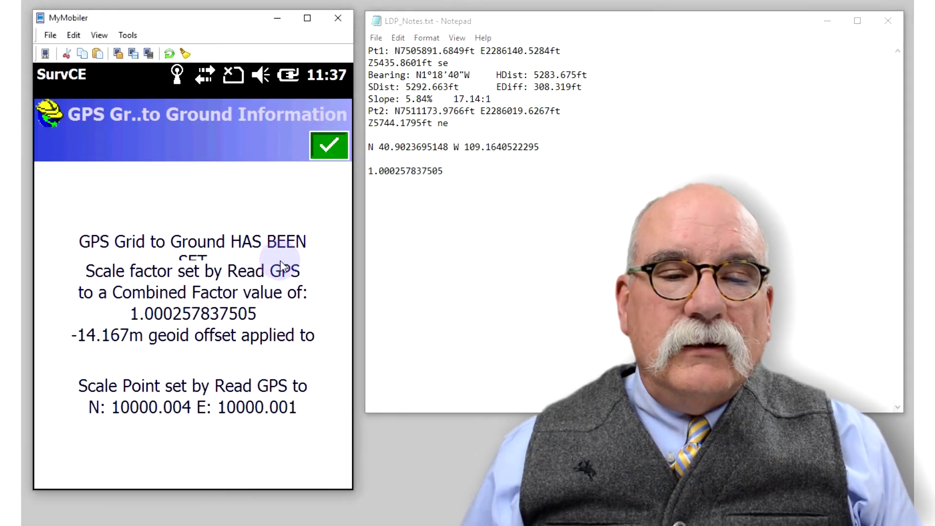
pyautogui.click(59, 429)
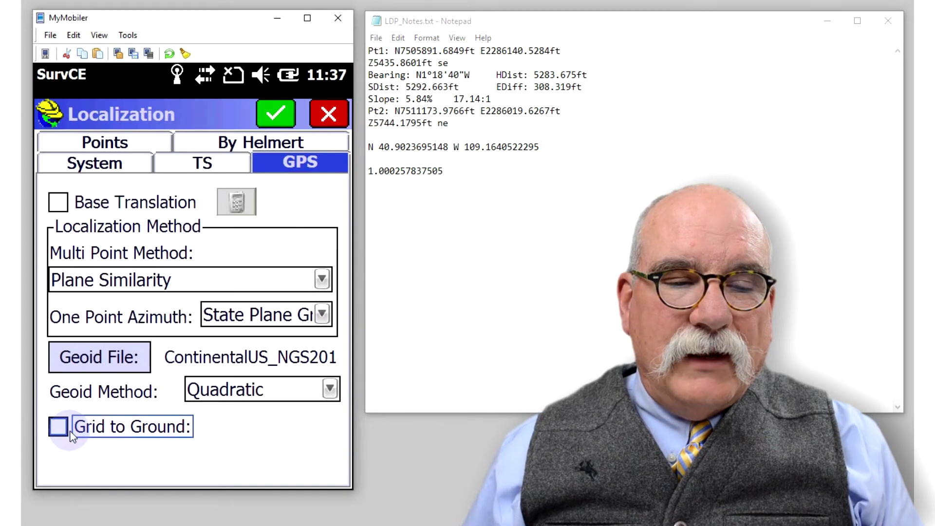
pyautogui.click(122, 164)
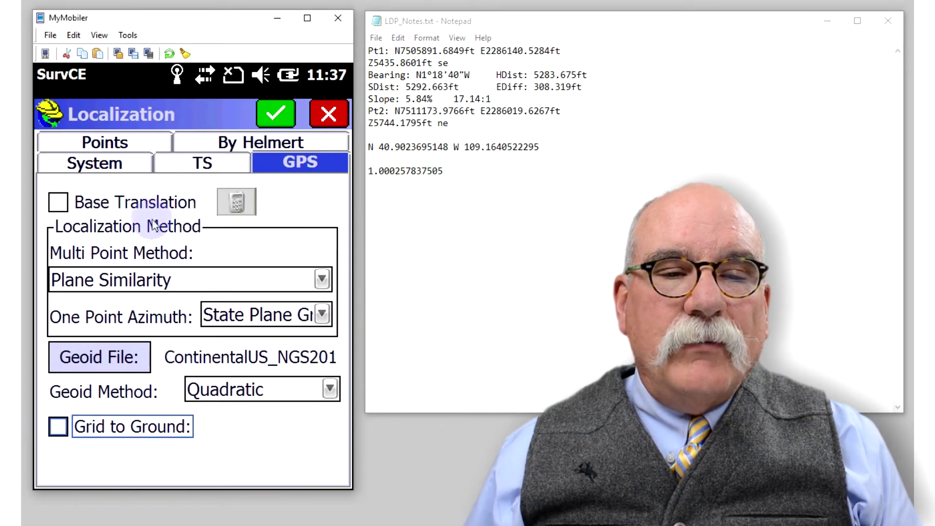
pyautogui.click(229, 226)
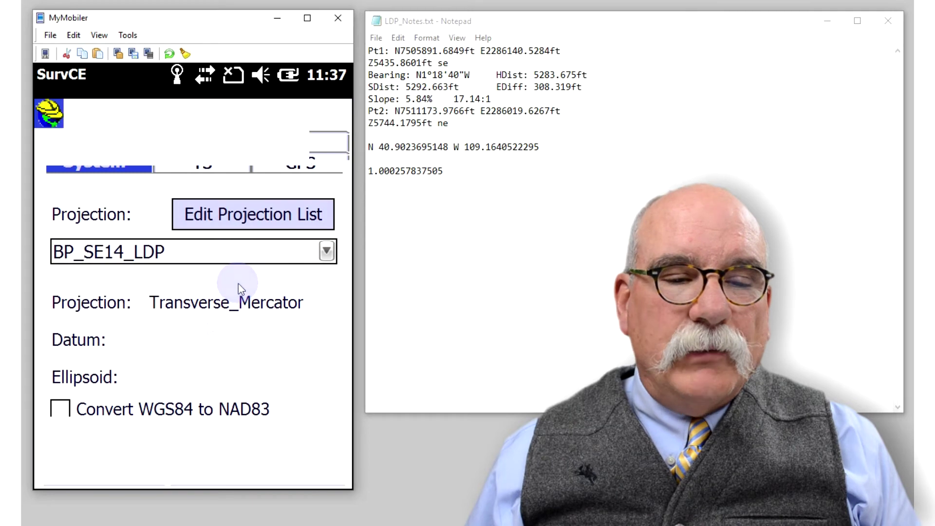
pyautogui.click(133, 475)
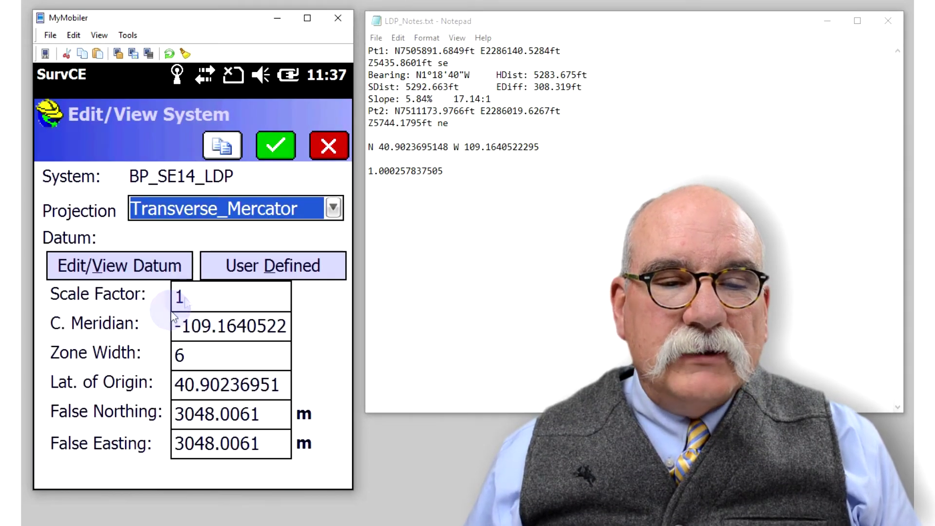
# Replace the BP_SE14_LDP scale factor with 1.000257837505 copied from the notes and save the projection
pyautogui.moveTo(443, 171); pyautogui.dragTo(361, 178)
pyautogui.hotkey('ctrl', 'c')
pyautogui.click(197, 297)
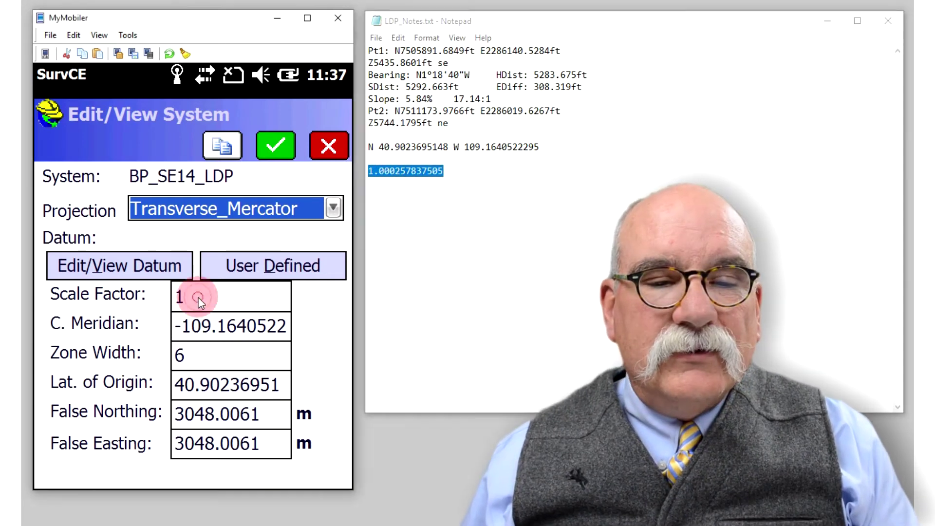
pyautogui.doubleClick(184, 296)
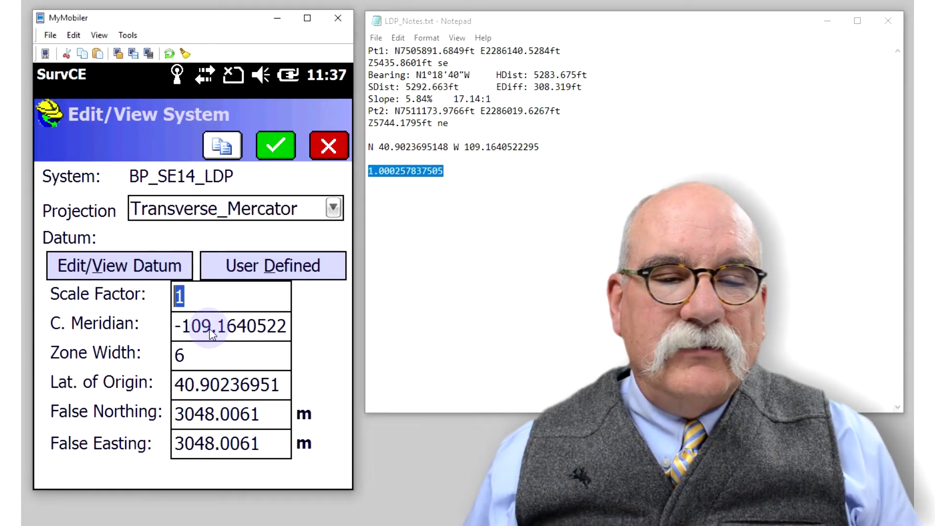
pyautogui.hotkey('ctrl', 'v')
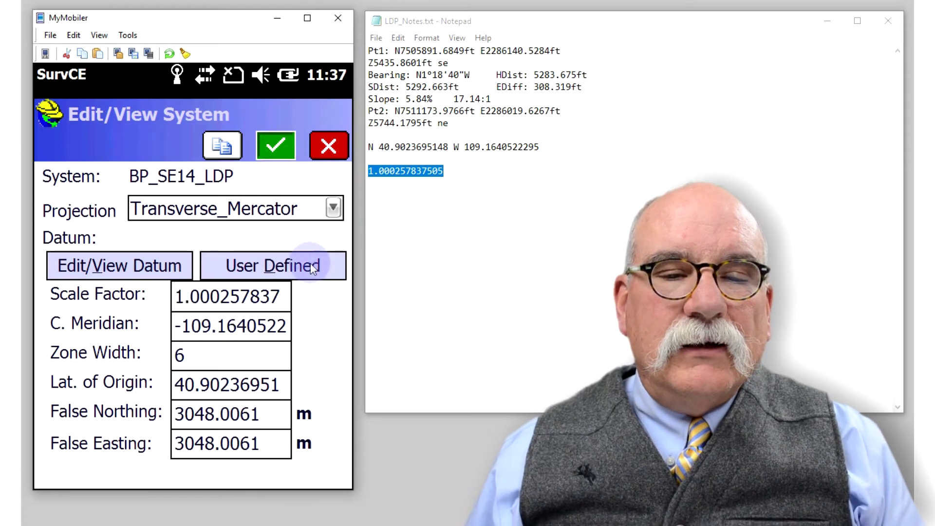
pyautogui.click(327, 142)
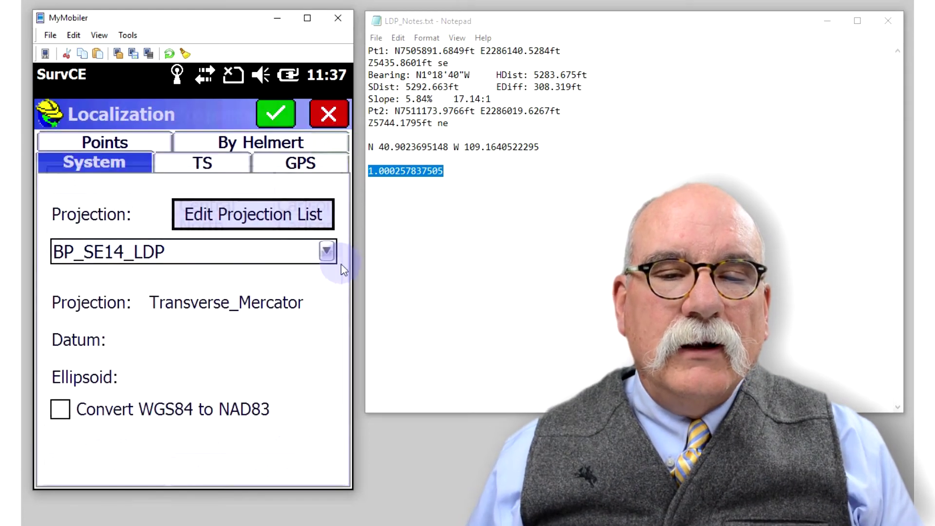
# Accept Localization on BP_SE14_LDP, trying GPS grid-to-ground then leaving it switched off
pyautogui.click(268, 117)
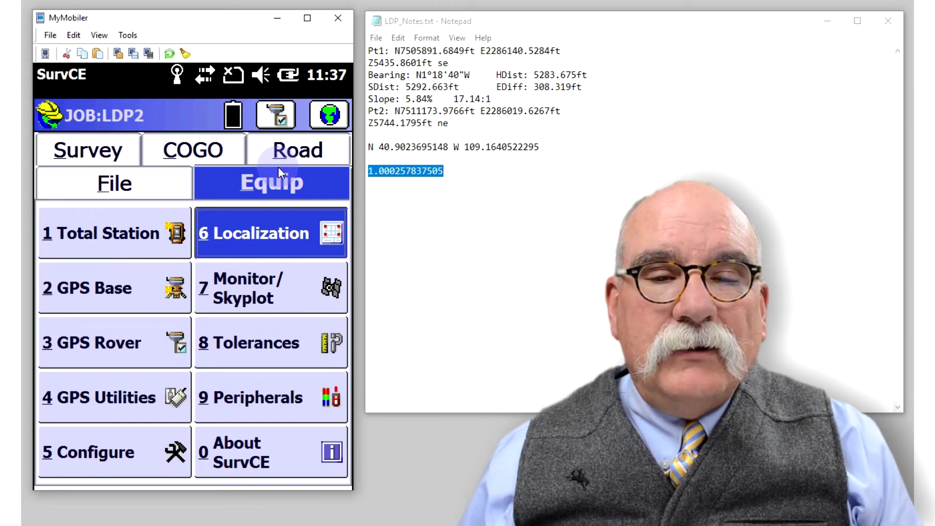
pyautogui.click(264, 226)
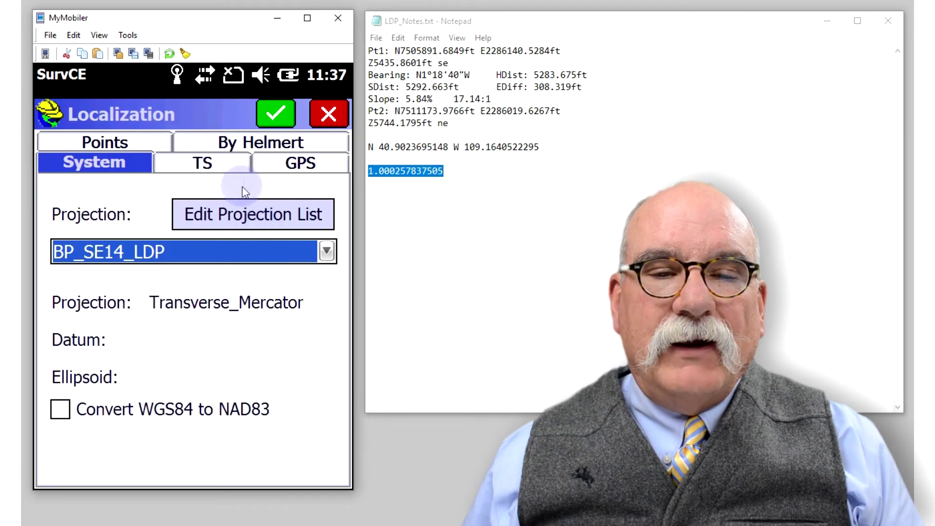
pyautogui.click(272, 165)
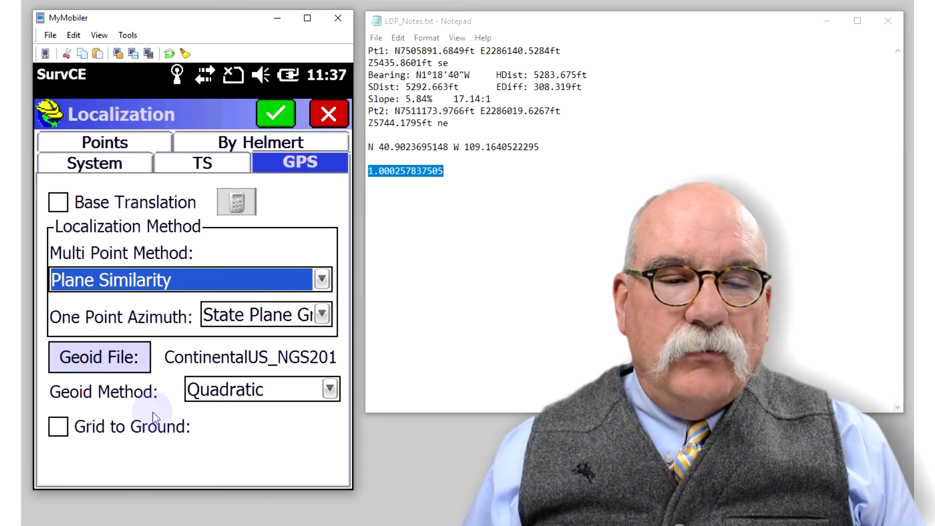
pyautogui.click(61, 429)
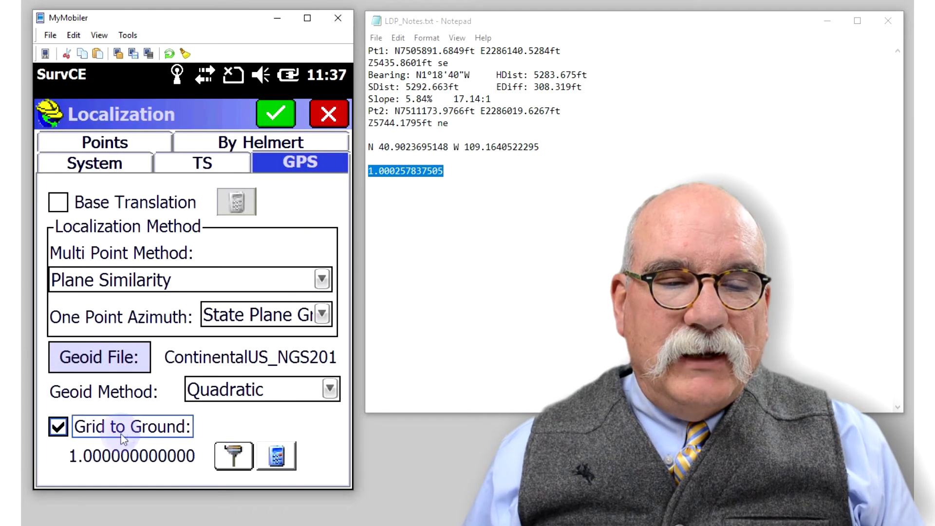
pyautogui.click(235, 458)
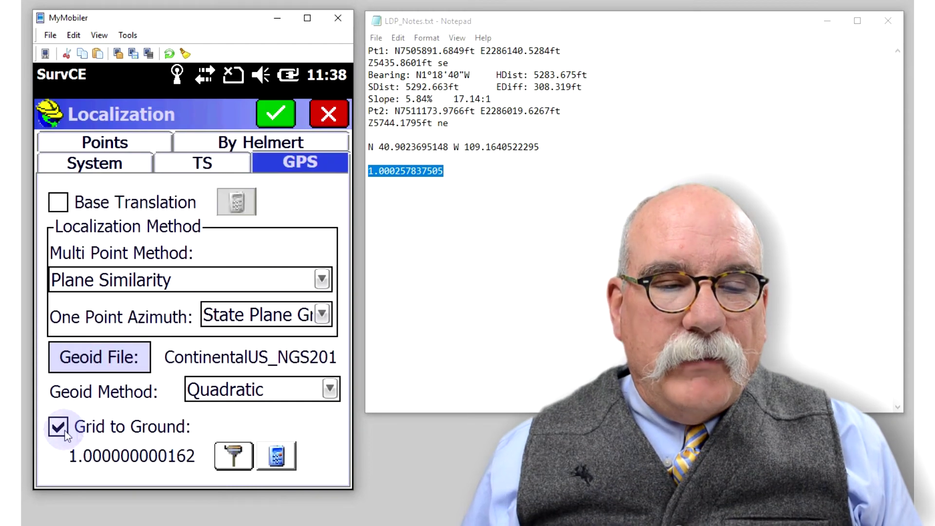
pyautogui.click(65, 431)
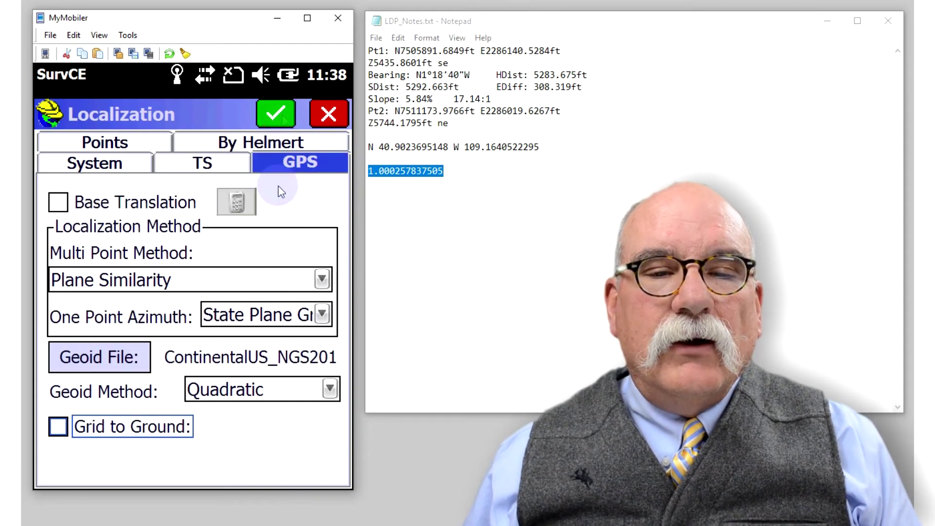
pyautogui.press('Return')
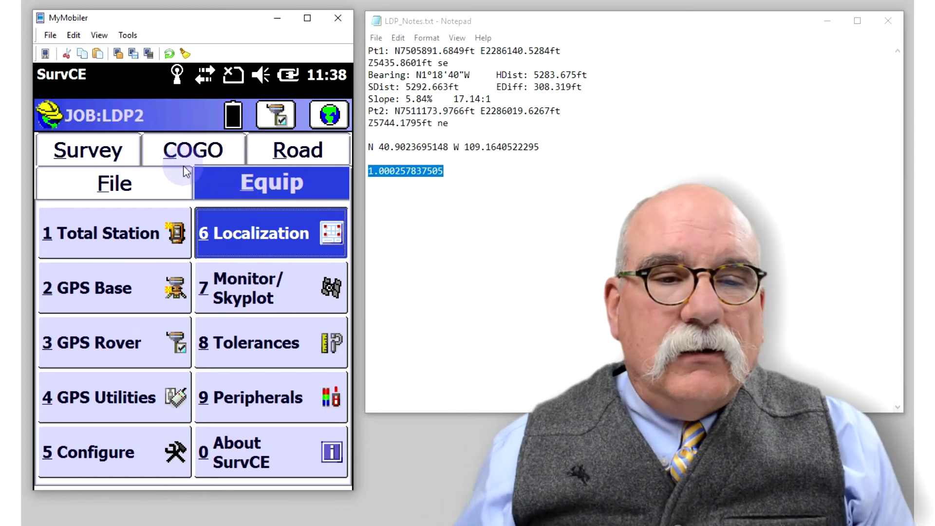
# Process the GPS data in raw file LDP2.rw5 using projection BP_SE14_LDP
pyautogui.click(126, 199)
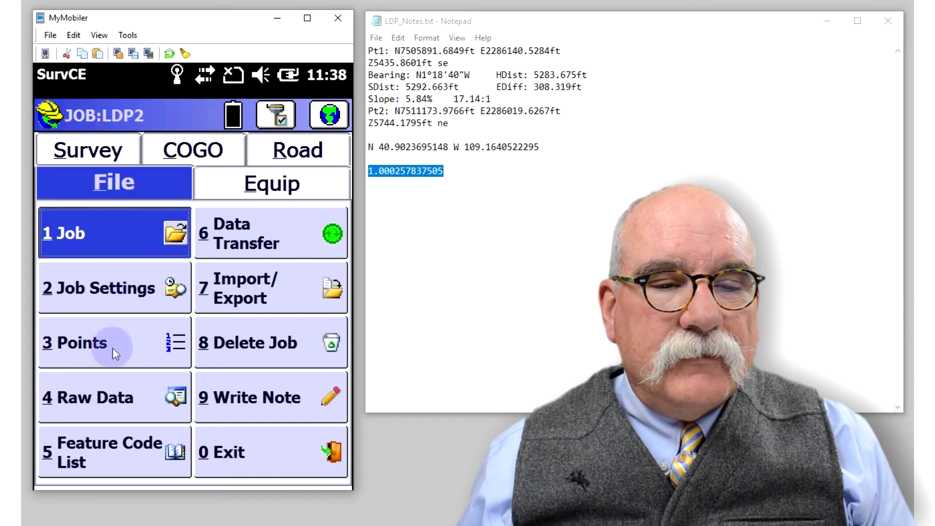
pyautogui.click(106, 384)
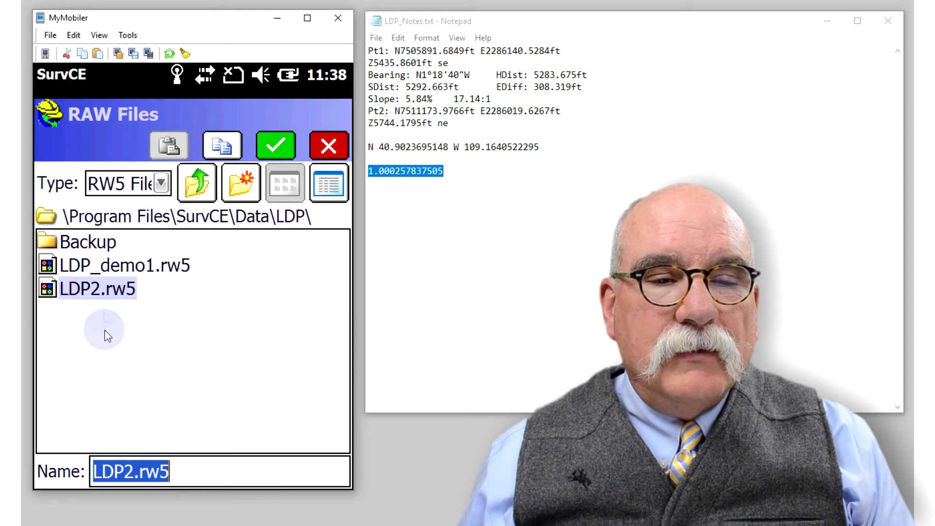
pyautogui.click(104, 288)
pyautogui.click(276, 145)
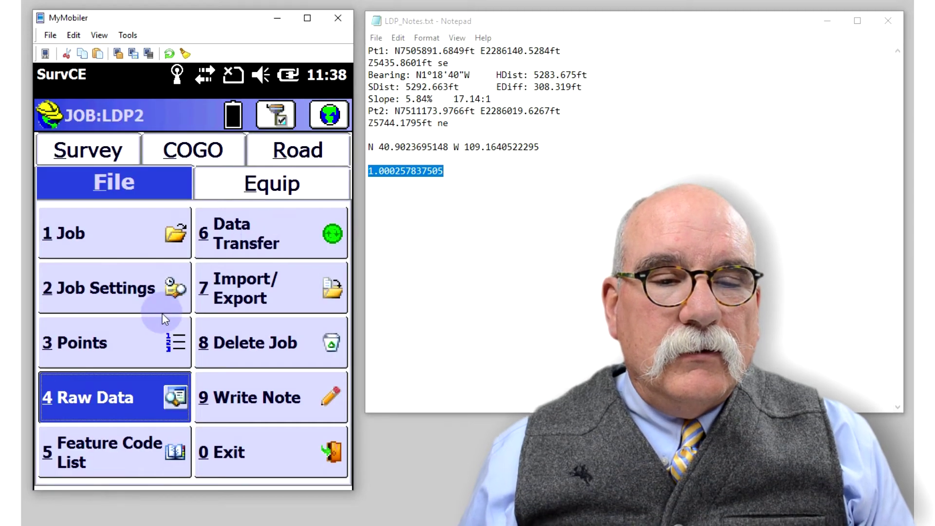
pyautogui.click(144, 267)
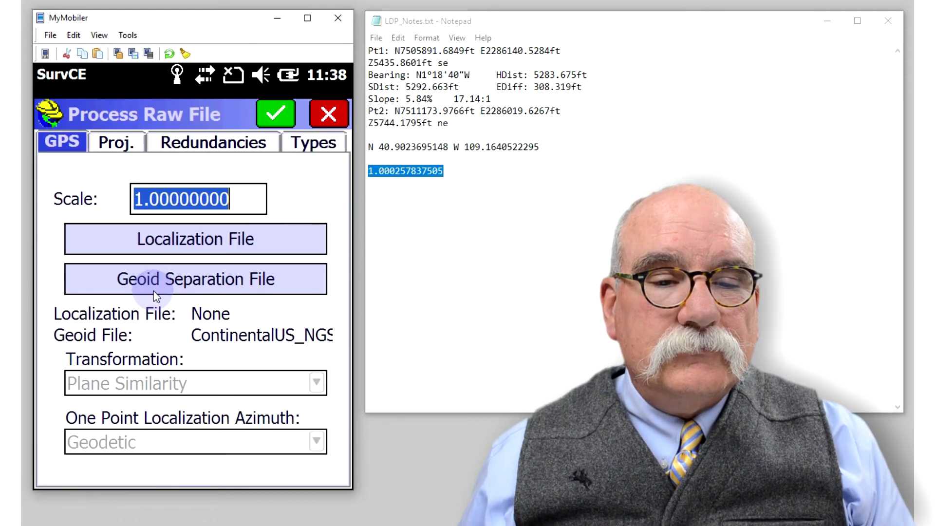
pyautogui.click(131, 145)
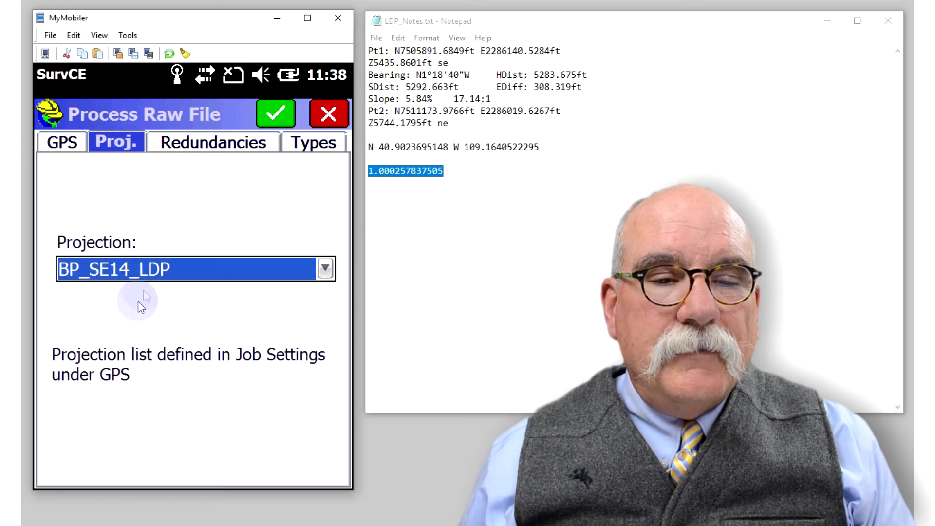
pyautogui.click(275, 114)
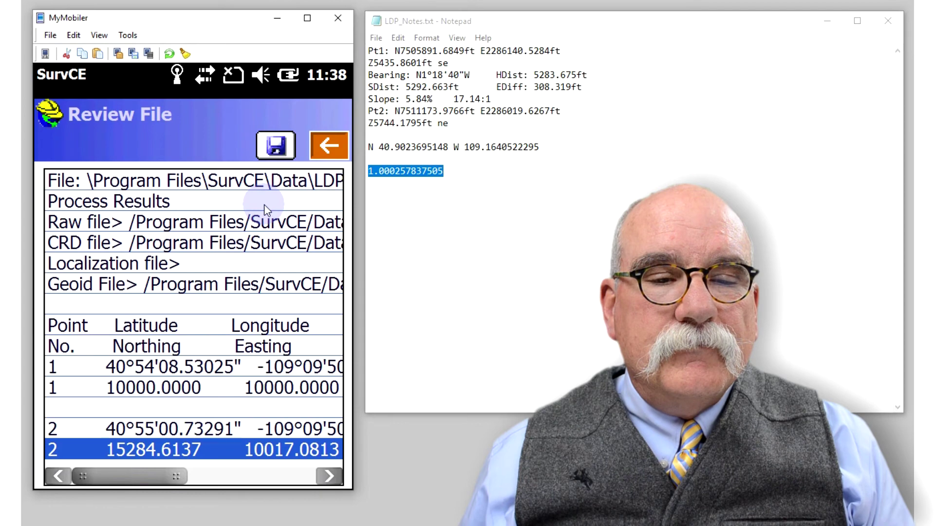
pyautogui.click(319, 150)
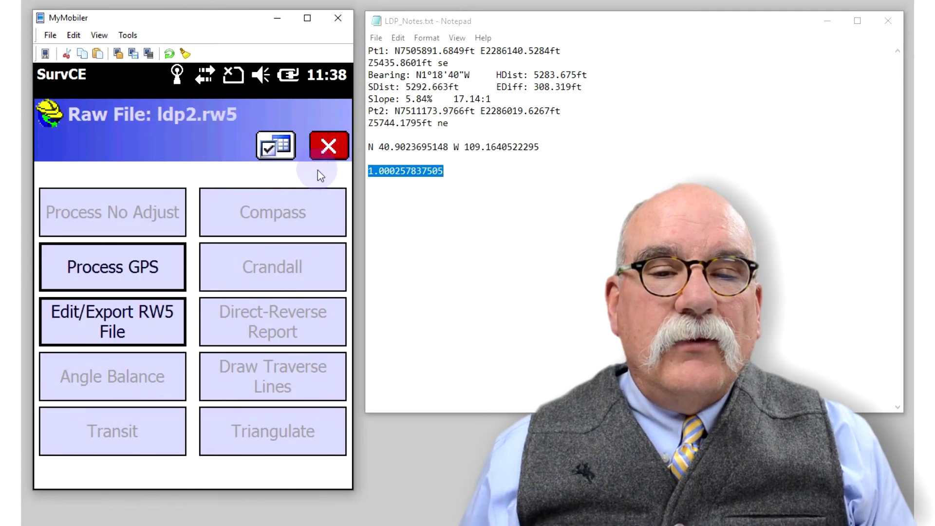
# Save the recomputed coordinate file and check the point list, point 2 at 15284.61/10017.08
pyautogui.click(329, 145)
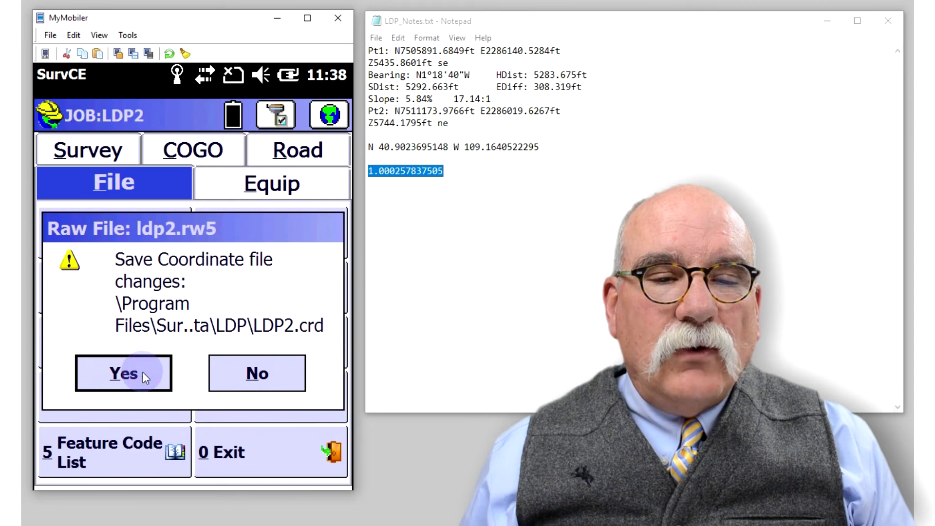
pyautogui.click(142, 376)
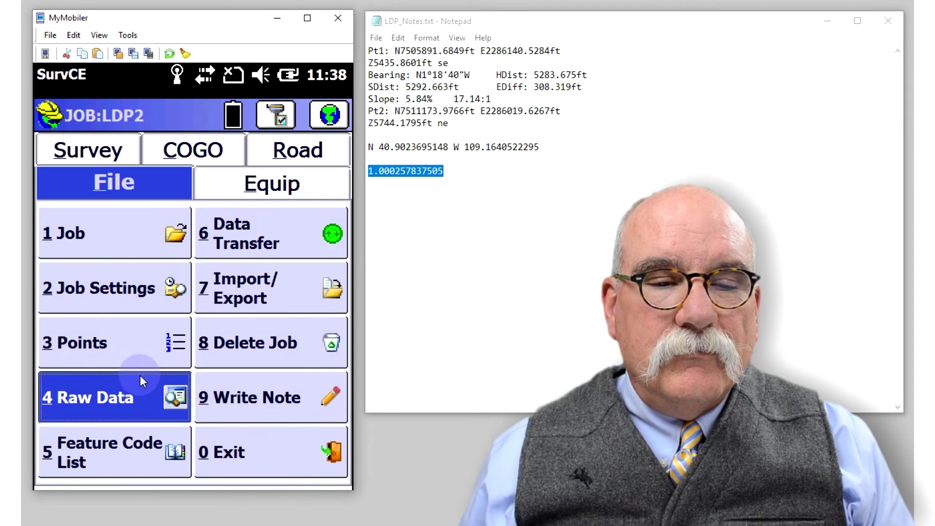
pyautogui.click(122, 340)
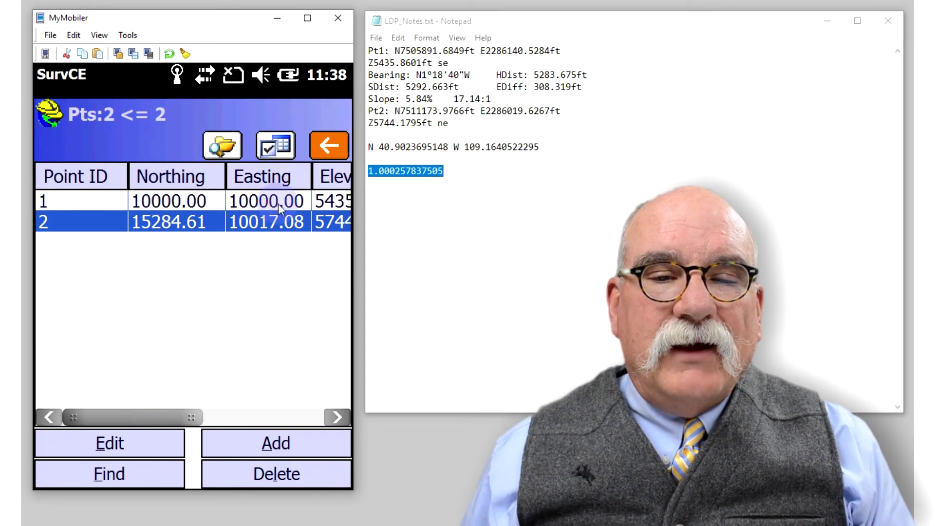
pyautogui.click(203, 428)
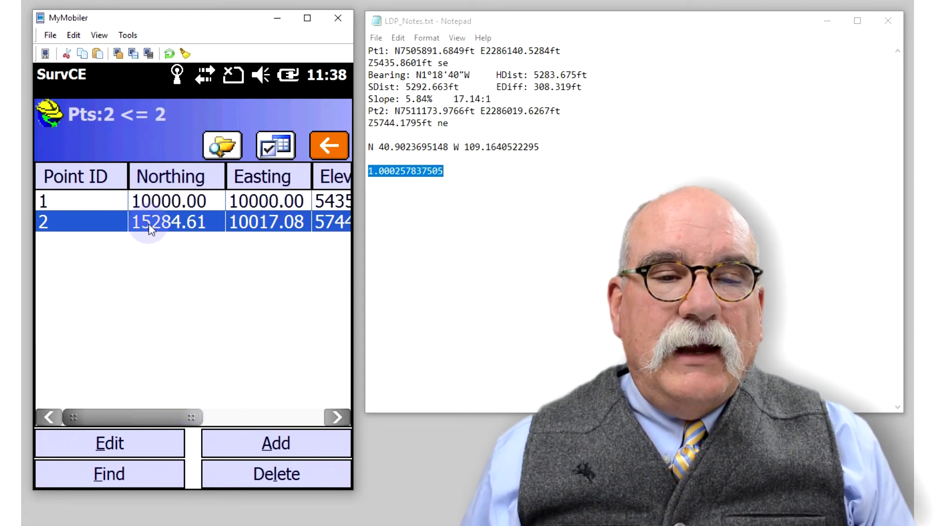
pyautogui.click(266, 228)
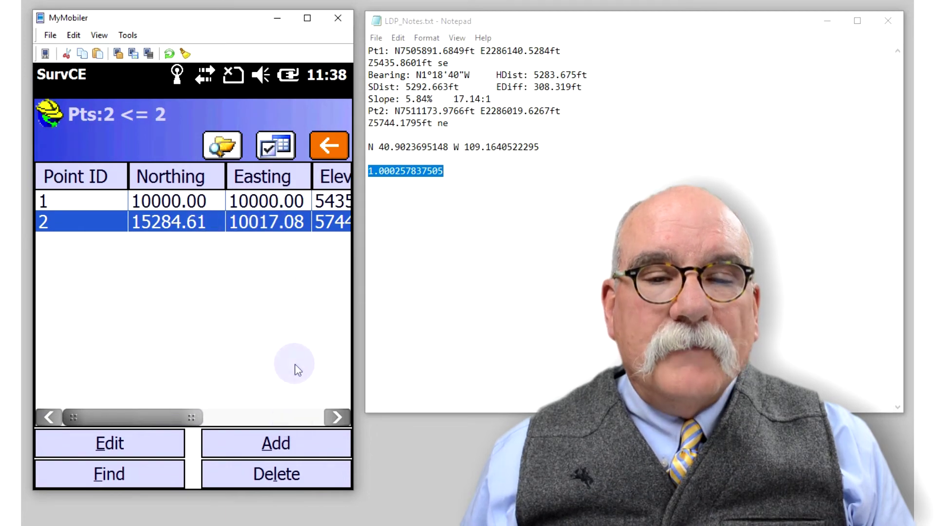
pyautogui.click(324, 145)
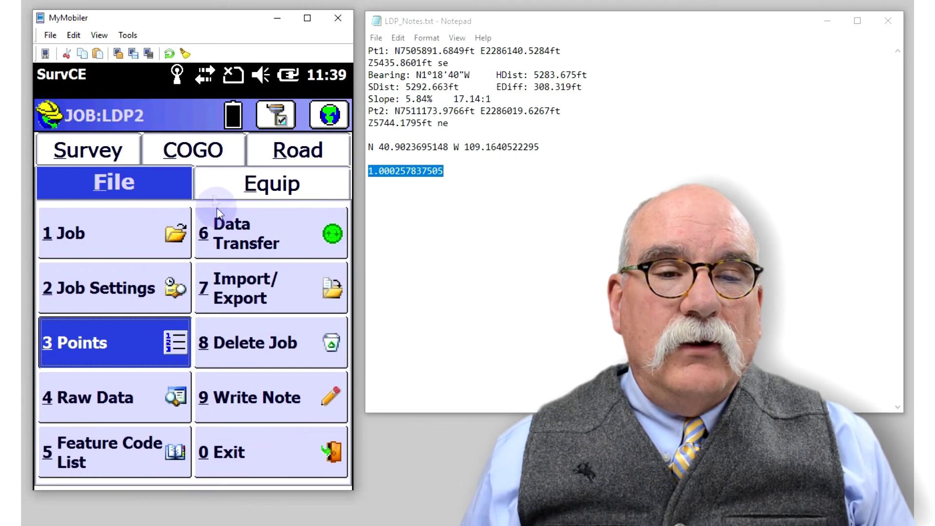
# Compute a COGO inverse from point 1 to point 2 (N0°11'07"E, 5284.641 ft)
pyautogui.click(194, 150)
pyautogui.click(128, 282)
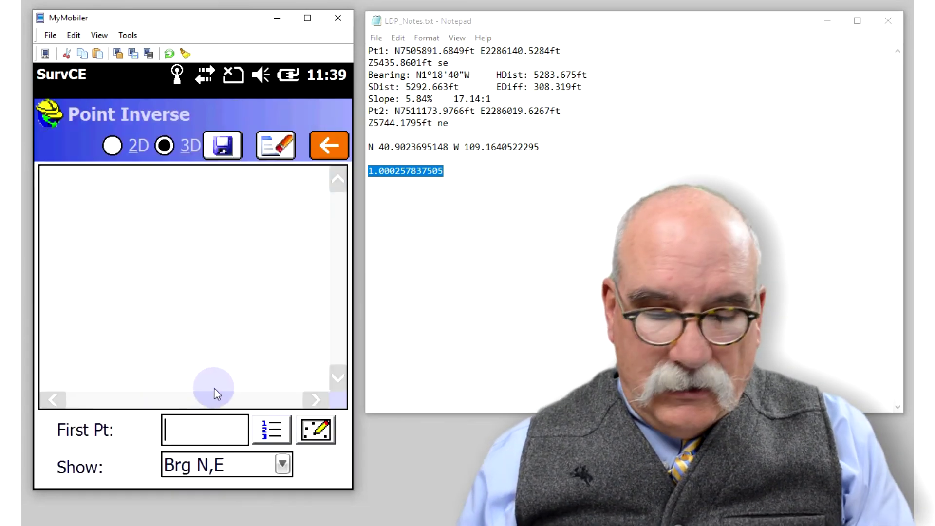
pyautogui.write('1')
pyautogui.press('Return')
pyautogui.write('2')
pyautogui.press('Return')
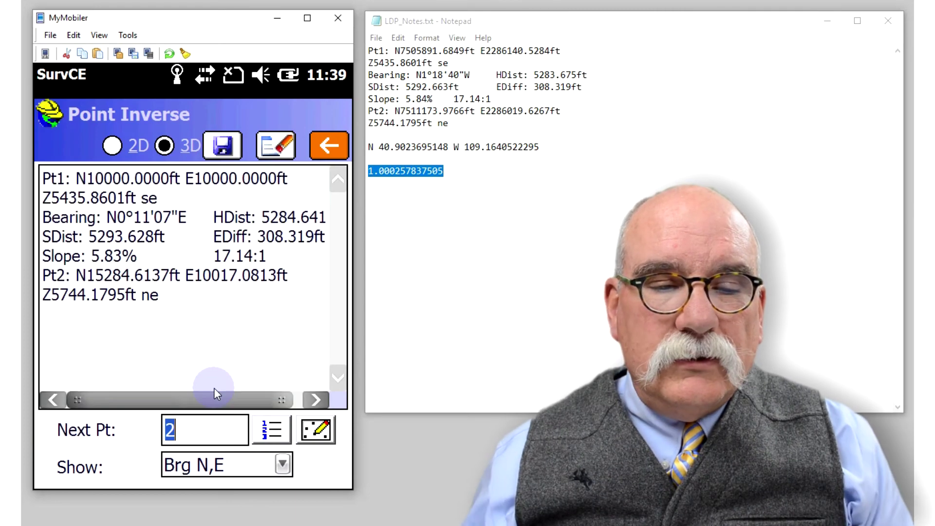
# Paste the inverse results into LDP_Notes.txt below the scale factor and highlight the new distance
pyautogui.moveTo(178, 309); pyautogui.dragTo(44, 163)
pyautogui.hotkey('ctrl', 'c')
pyautogui.click(511, 168)
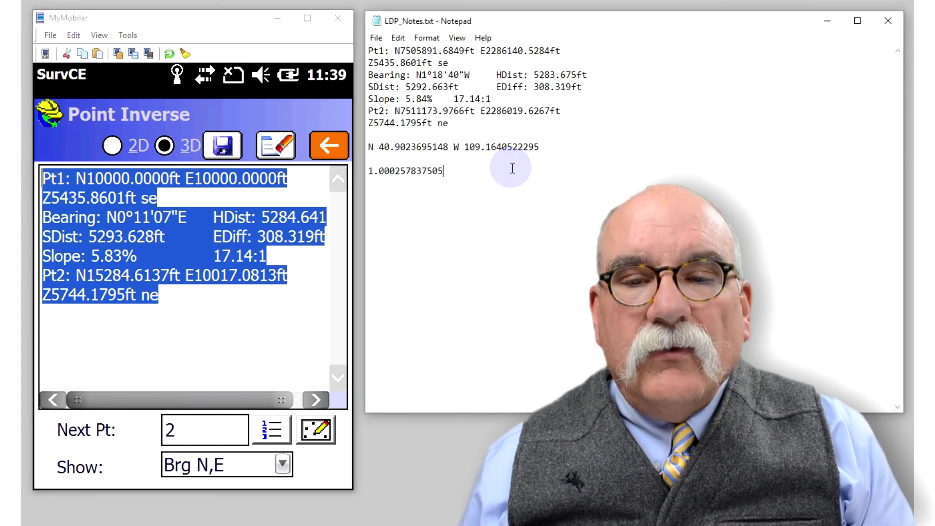
pyautogui.hotkey('ctrl', 'v')
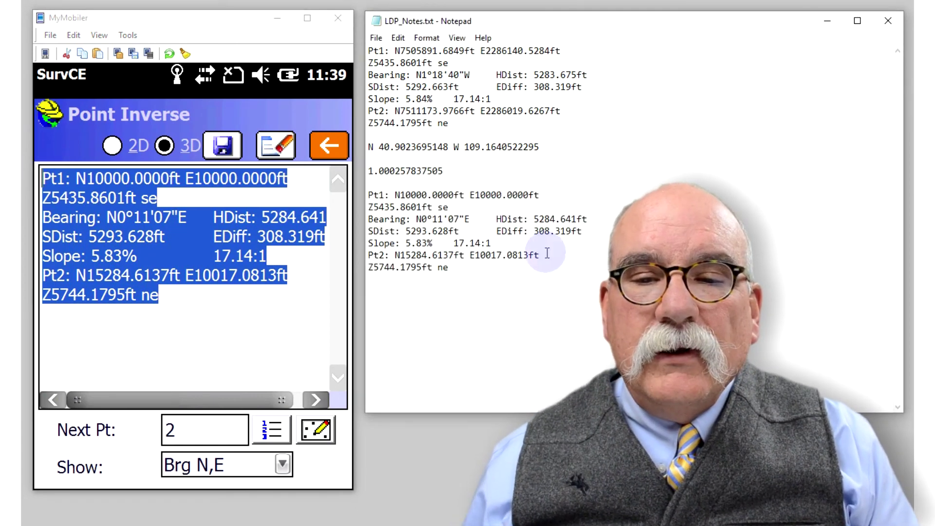
pyautogui.moveTo(539, 219); pyautogui.dragTo(585, 219)
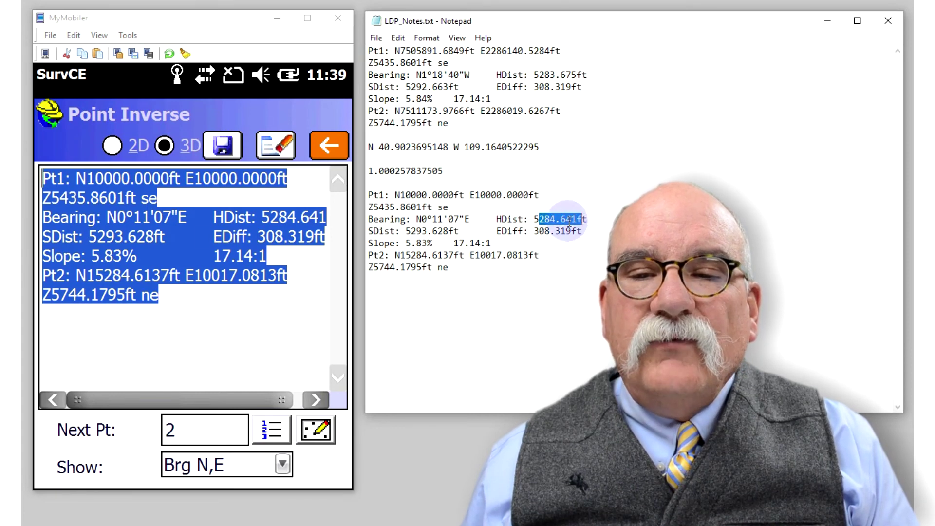